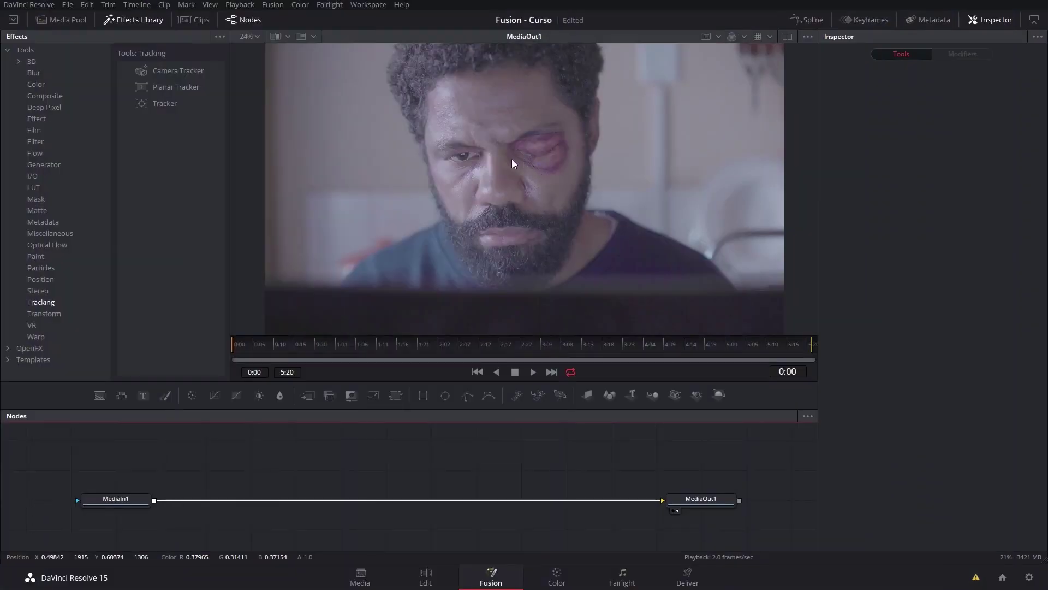
# - Scrub the clip to study the motion, then insert a Planar Tracker between MediaIn1 and MediaOut1
pyautogui.scroll(2, 538, 146)
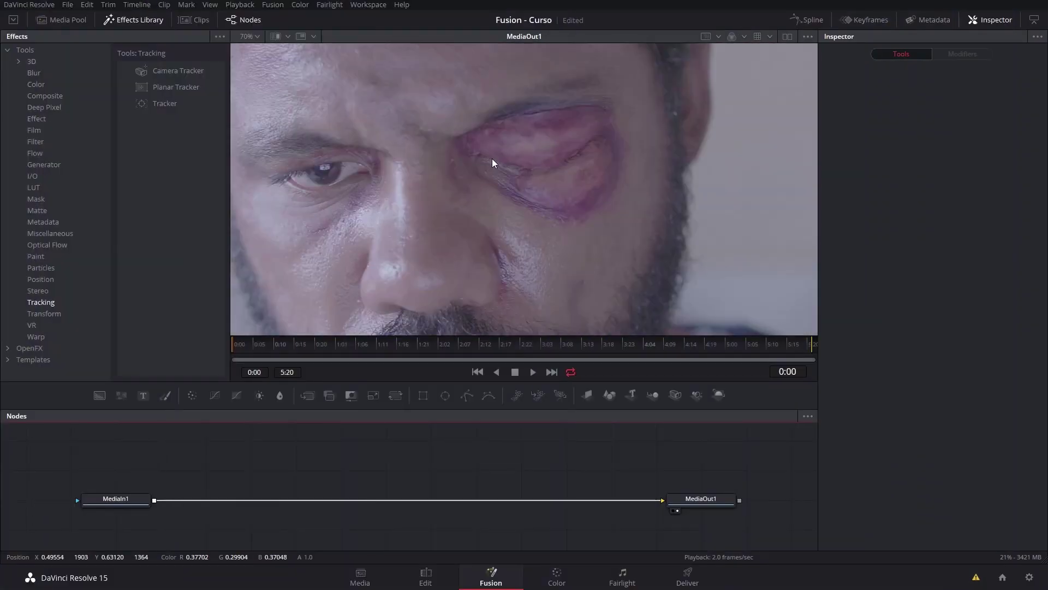
pyautogui.scroll(2, 412, 132)
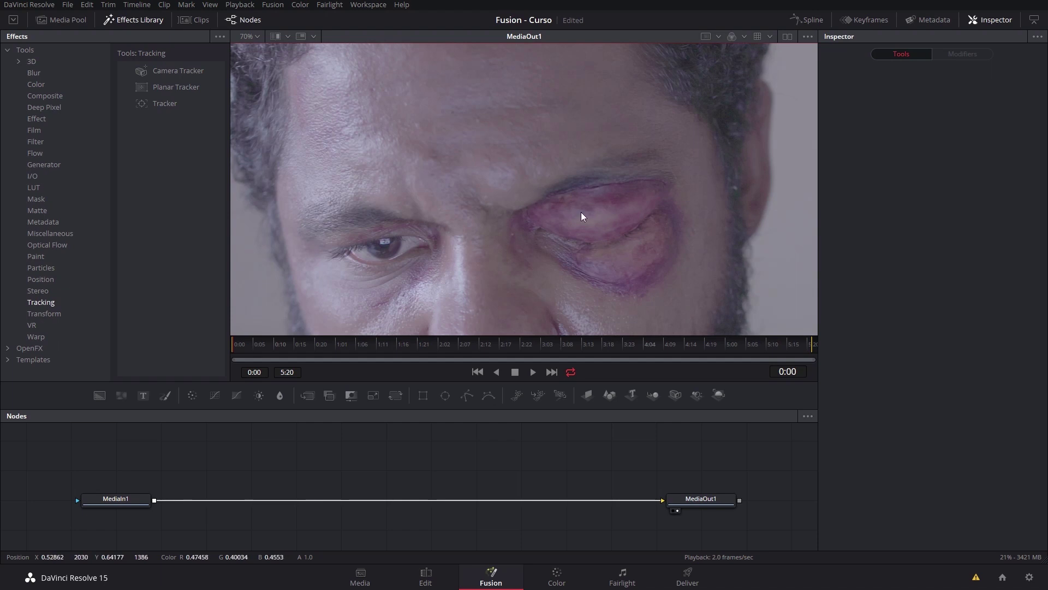
pyautogui.moveTo(357, 341)
pyautogui.mouseDown()
pyautogui.moveTo(742, 348)
pyautogui.moveTo(457, 354)
pyautogui.mouseUp()
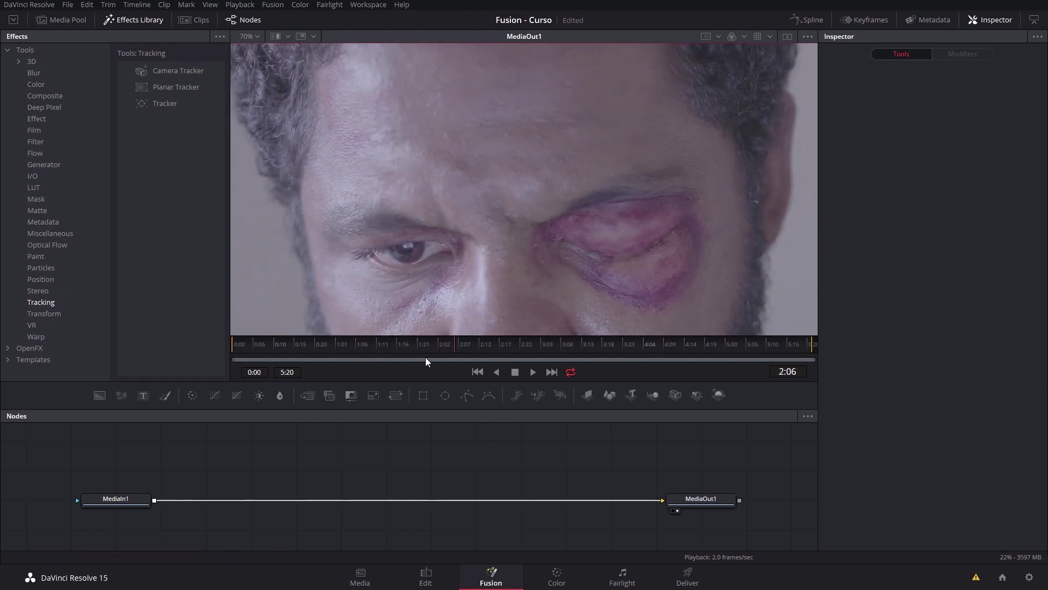
pyautogui.moveTo(244, 362); pyautogui.dragTo(239, 360)
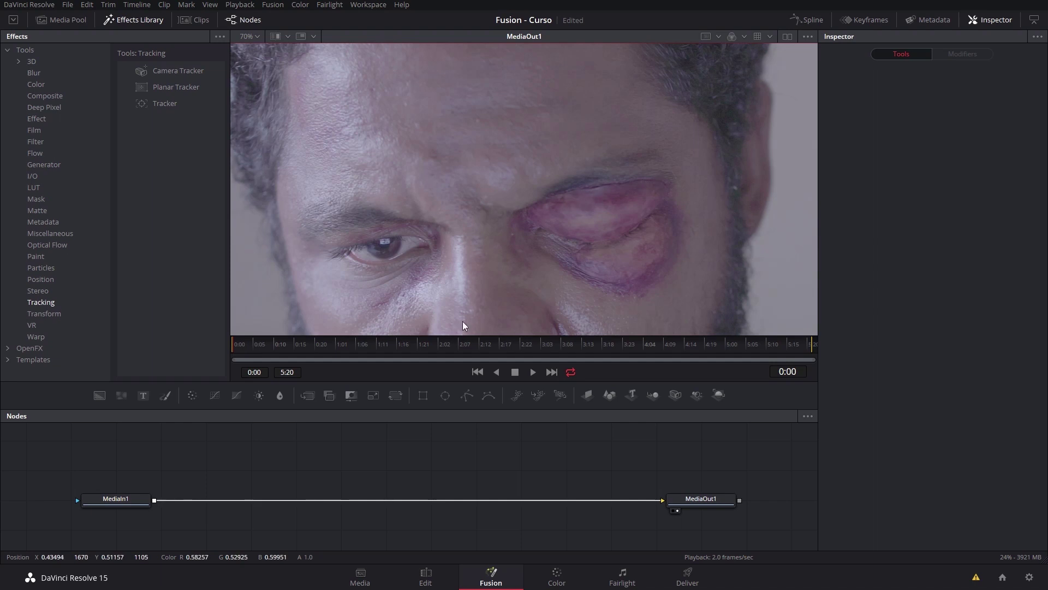
pyautogui.moveTo(172, 88); pyautogui.dragTo(205, 171)
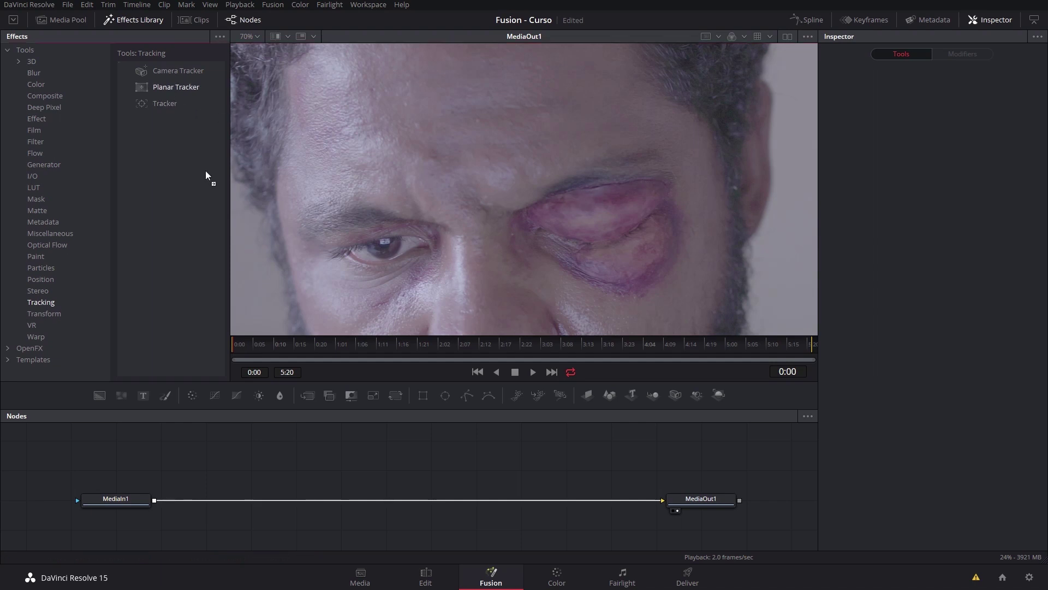
pyautogui.moveTo(235, 485); pyautogui.dragTo(219, 499)
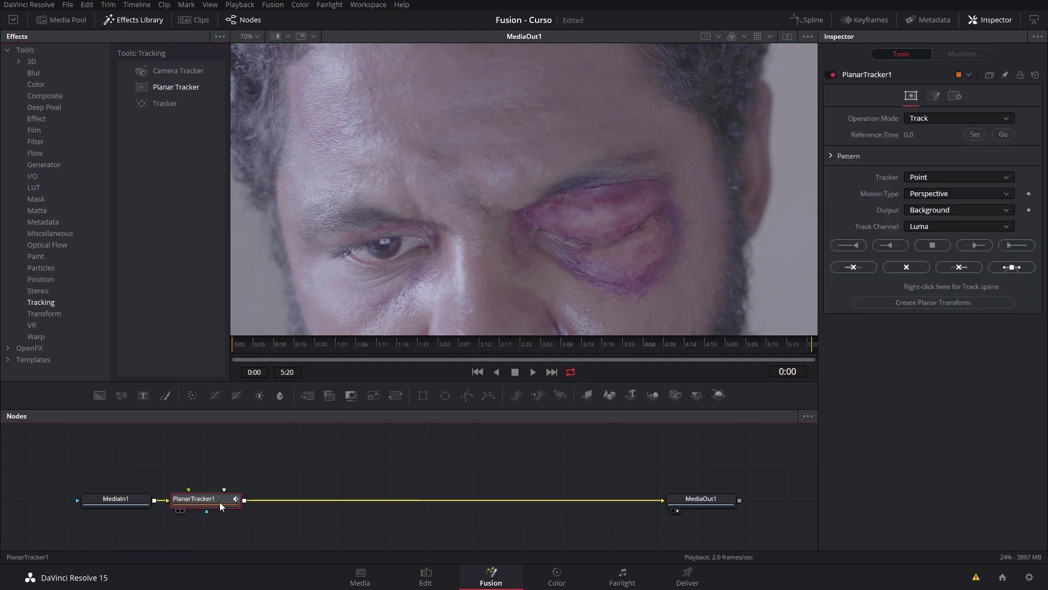
# - Draw a closed polygon tracking outline over the brow above the bruised eye
pyautogui.click(673, 171)
pyautogui.click(556, 181)
pyautogui.click(543, 196)
pyautogui.click(566, 205)
pyautogui.click(604, 197)
pyautogui.click(650, 195)
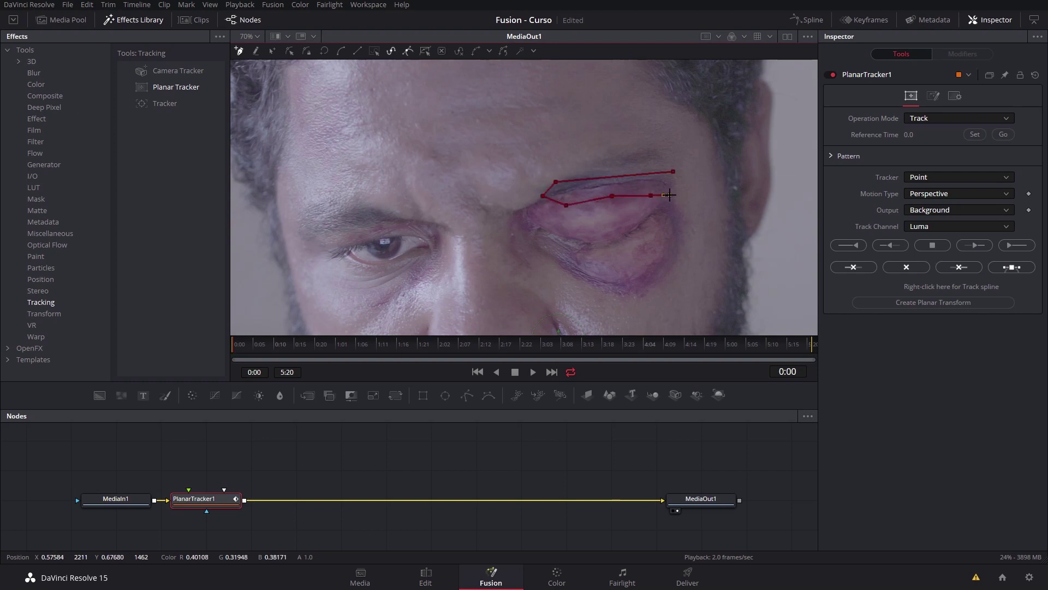
pyautogui.click(674, 173)
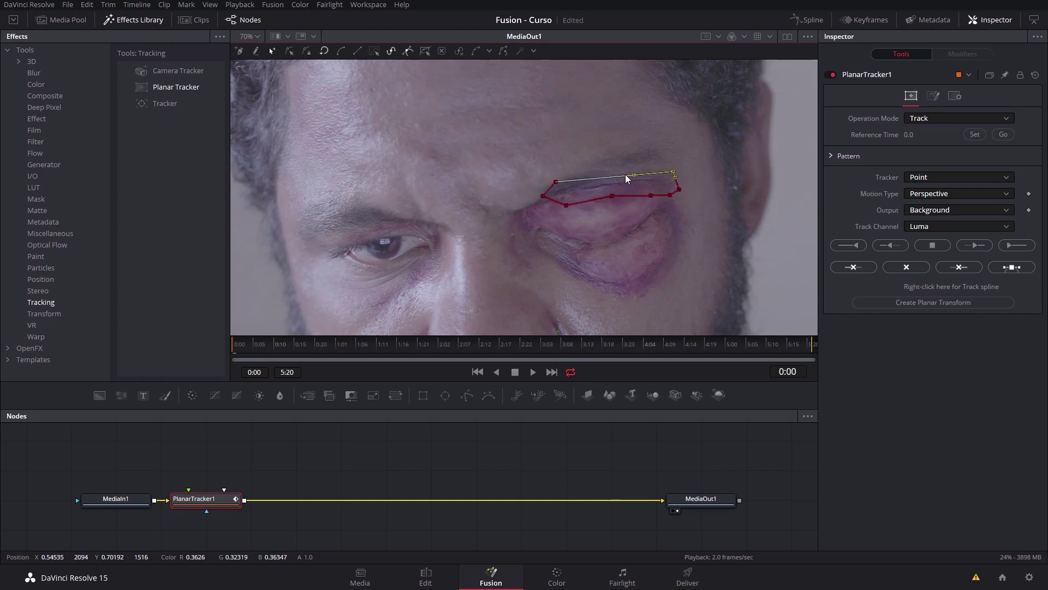
# - Reshape the outline's edges and corners, and set the current frame as the reference
pyautogui.moveTo(634, 174); pyautogui.dragTo(620, 168)
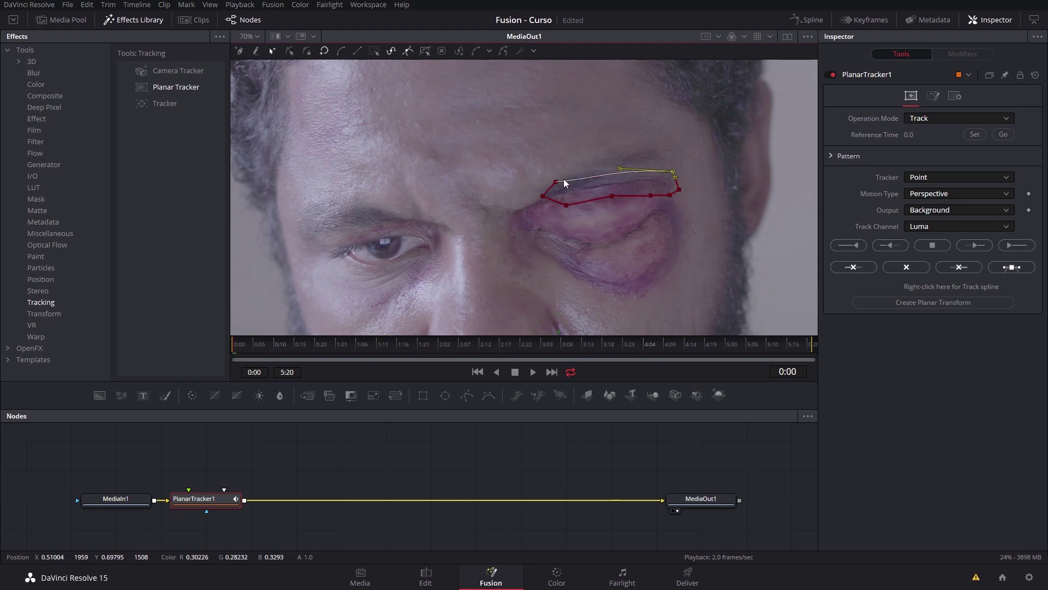
pyautogui.moveTo(556, 182); pyautogui.dragTo(594, 162)
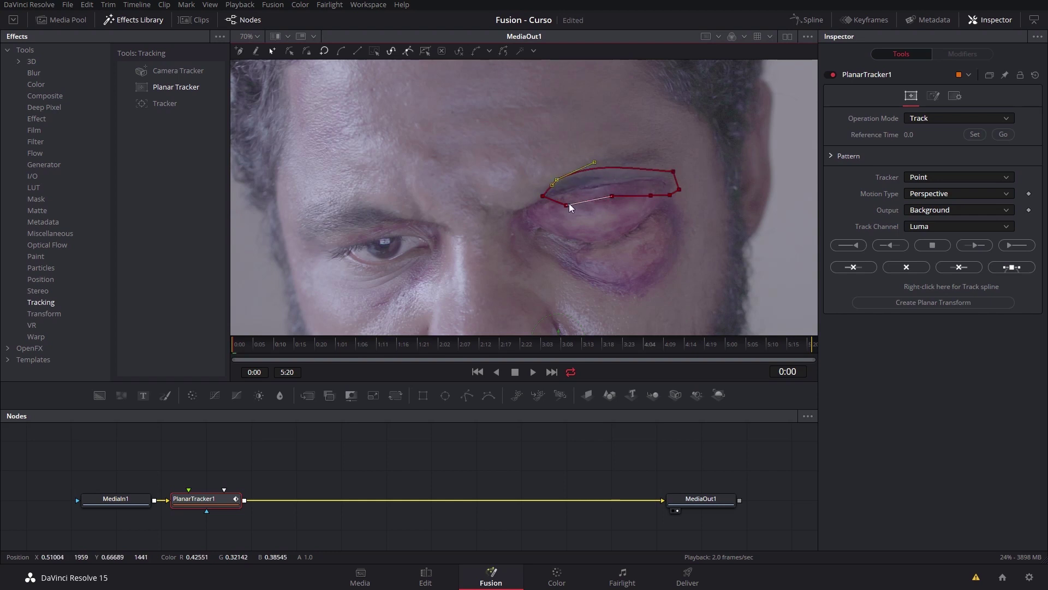
pyautogui.moveTo(569, 206); pyautogui.dragTo(537, 197)
pyautogui.click(611, 197)
pyautogui.click(976, 135)
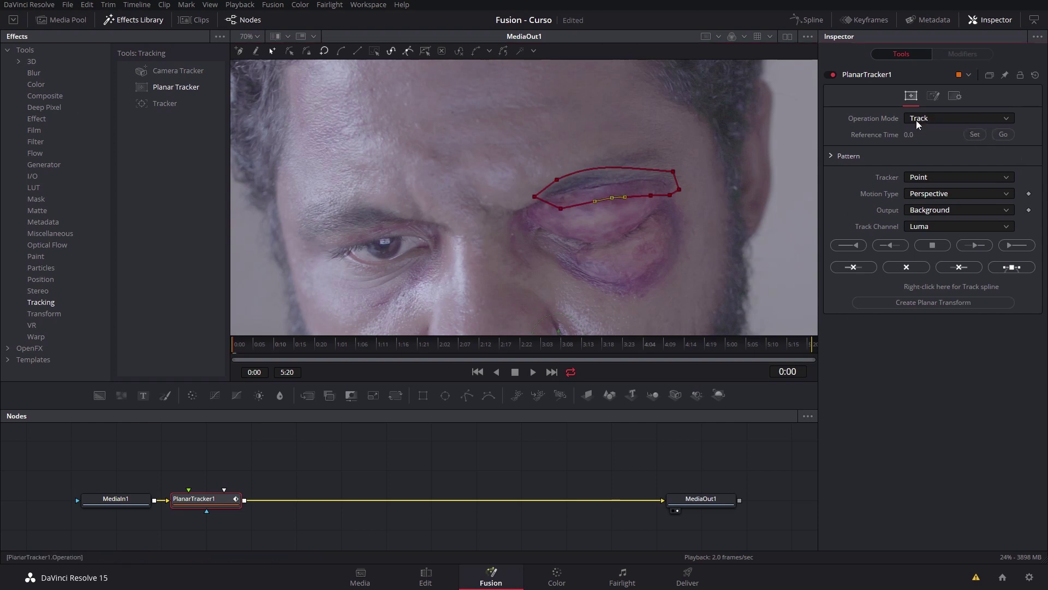
# - Set the tracker to Hybrid Point/Area with Perspective motion, view PlanarTracker1, and track to the end
pyautogui.click(946, 177)
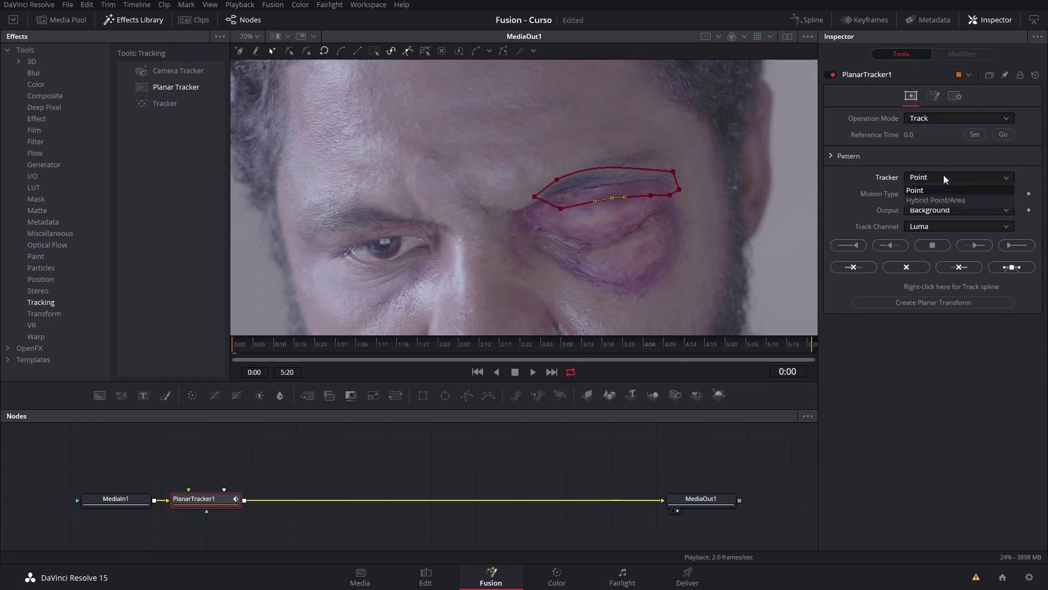
pyautogui.click(935, 198)
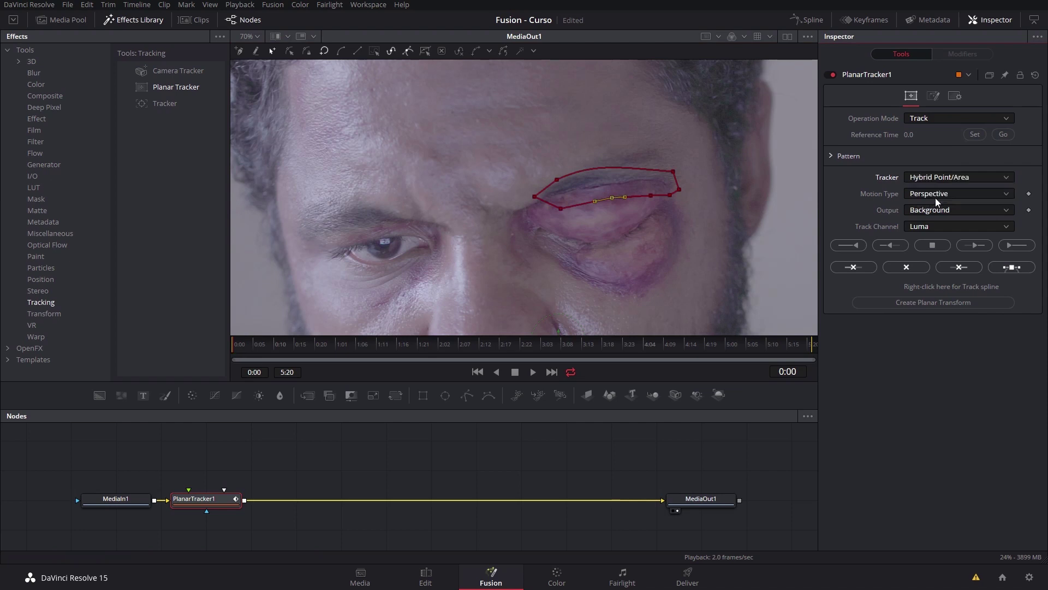
pyautogui.click(935, 194)
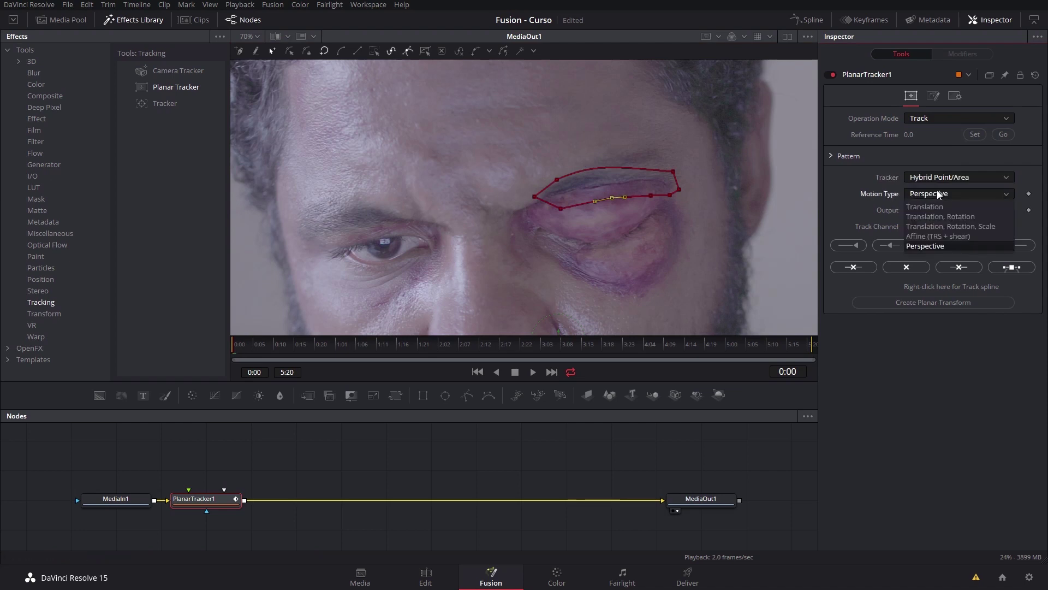
pyautogui.click(953, 246)
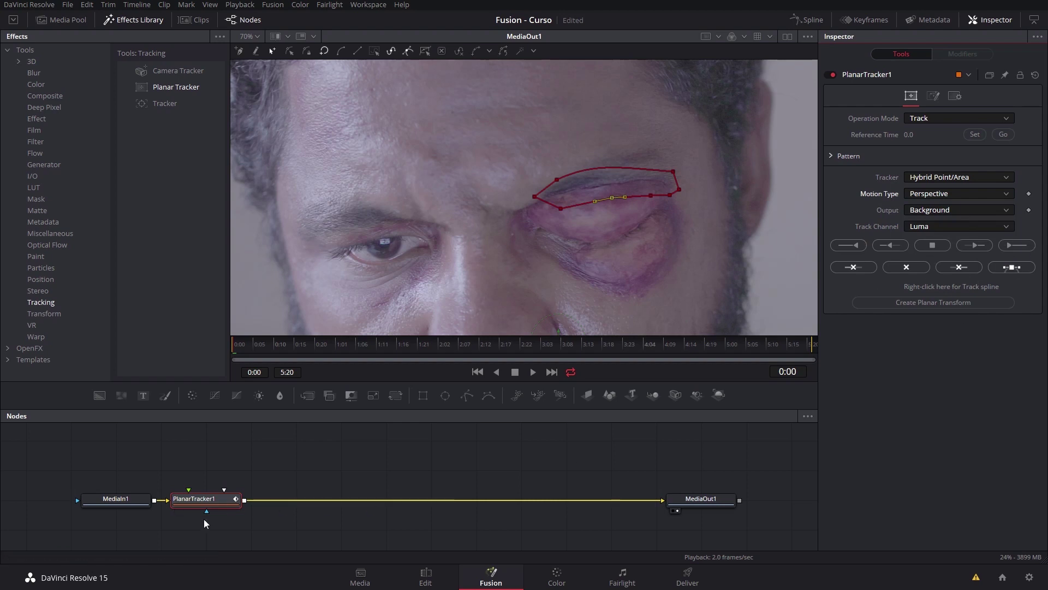
pyautogui.click(182, 510)
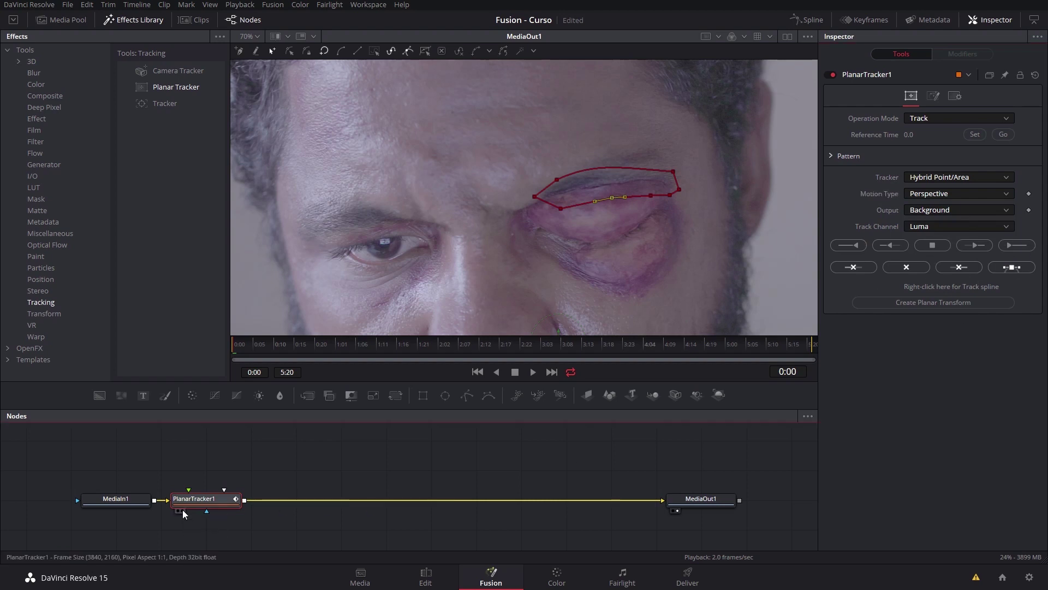
pyautogui.click(1014, 244)
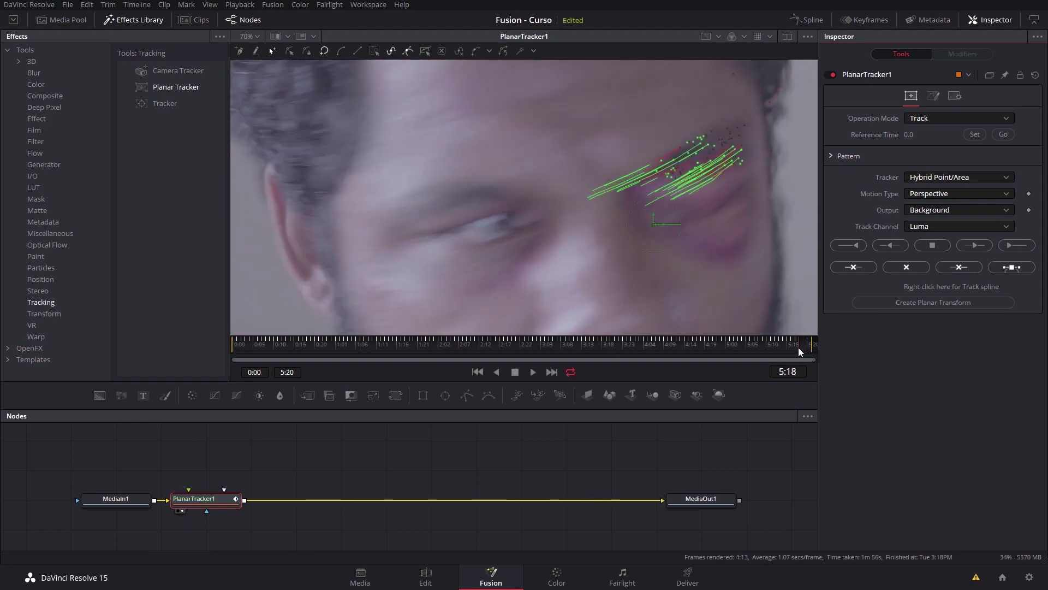
# - Check the last frames of the track and insert a Paint node after PlanarTracker1
pyautogui.moveTo(801, 349); pyautogui.dragTo(243, 347)
pyautogui.moveTo(164, 399); pyautogui.dragTo(293, 503)
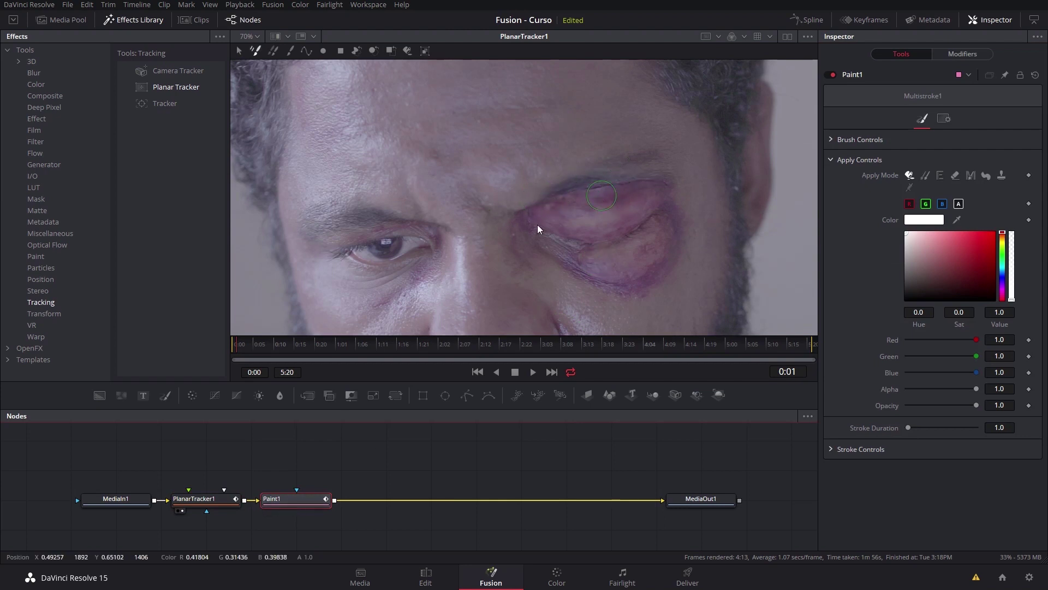
# - Review the tracking, then set PlanarTracker1's Operation Mode to Steady
pyautogui.click(437, 345)
pyautogui.moveTo(437, 345); pyautogui.dragTo(744, 345)
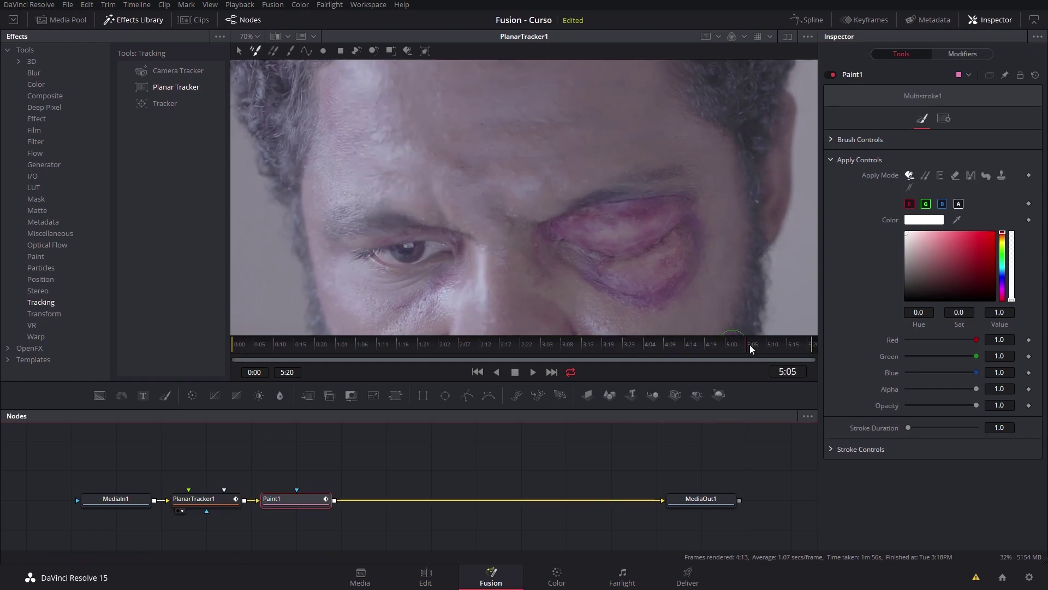
pyautogui.moveTo(745, 345); pyautogui.dragTo(350, 347)
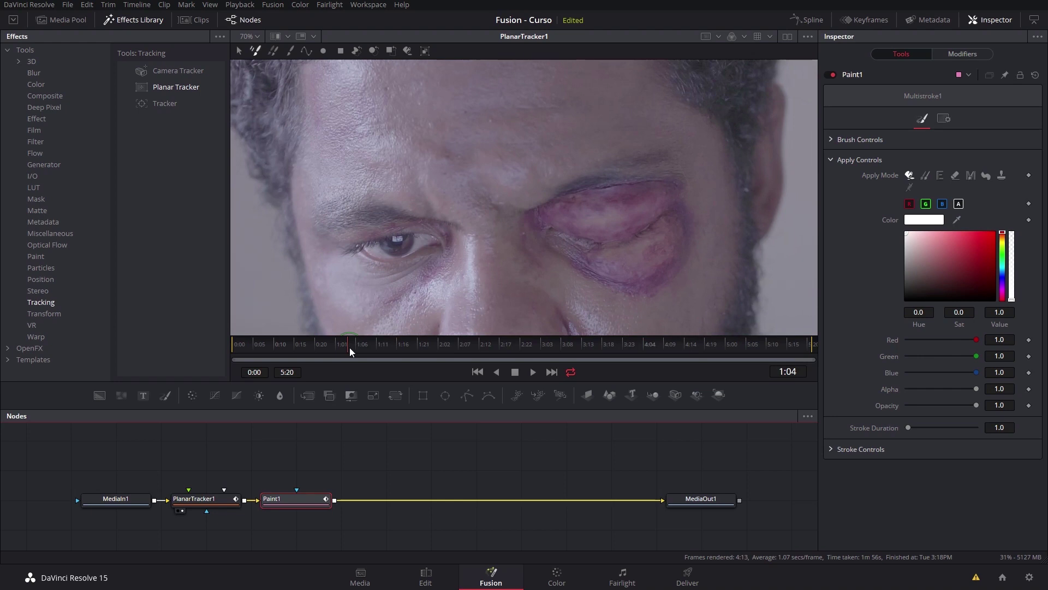
pyautogui.click(204, 499)
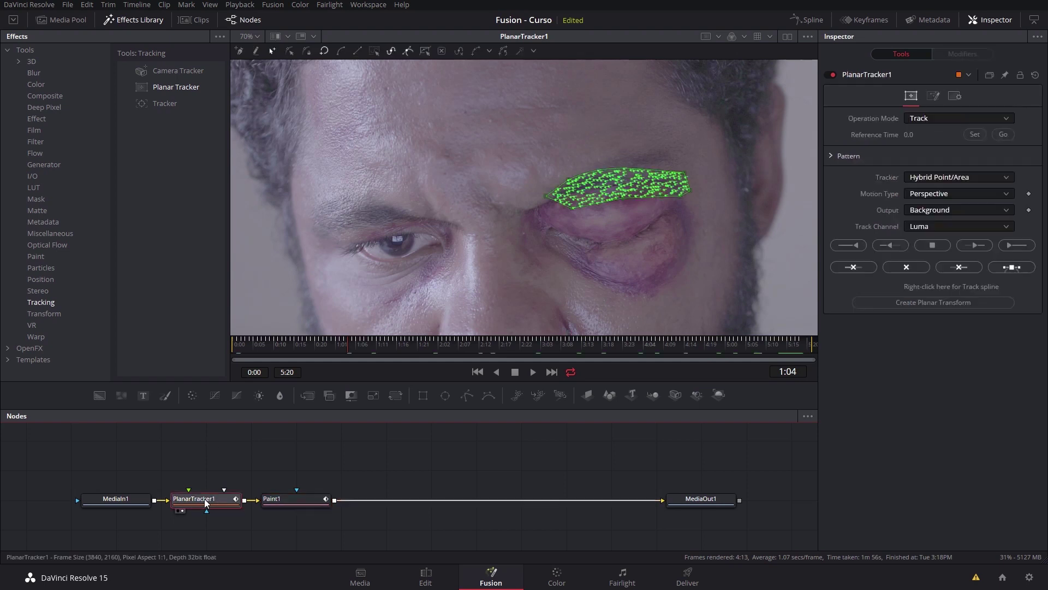
pyautogui.click(927, 119)
pyautogui.click(925, 140)
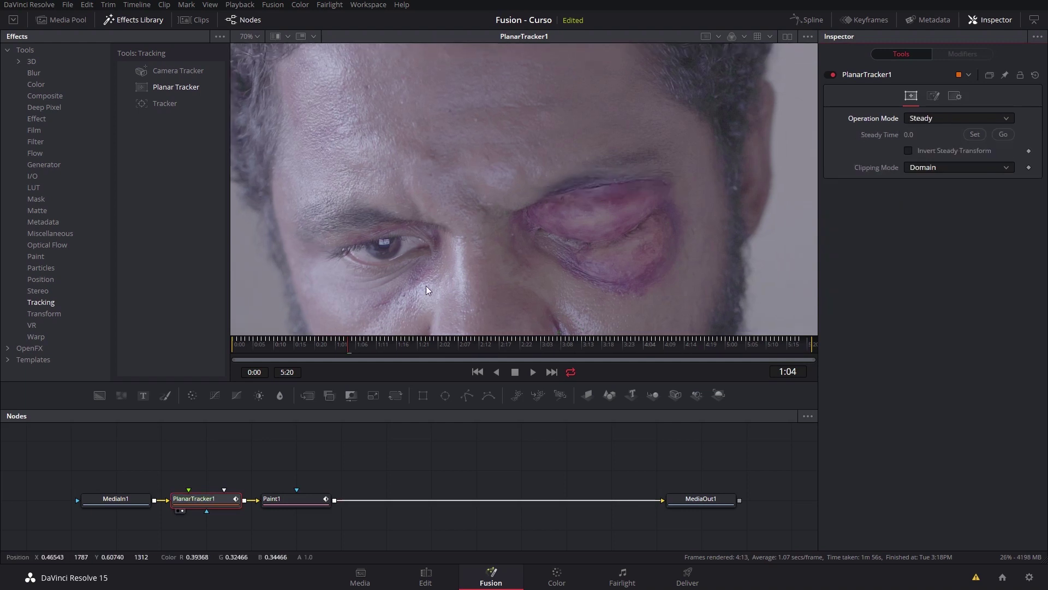
# - Scrub from the first frame to the end to confirm the eye stays stabilised
pyautogui.click(303, 345)
pyautogui.moveTo(303, 347); pyautogui.dragTo(251, 348)
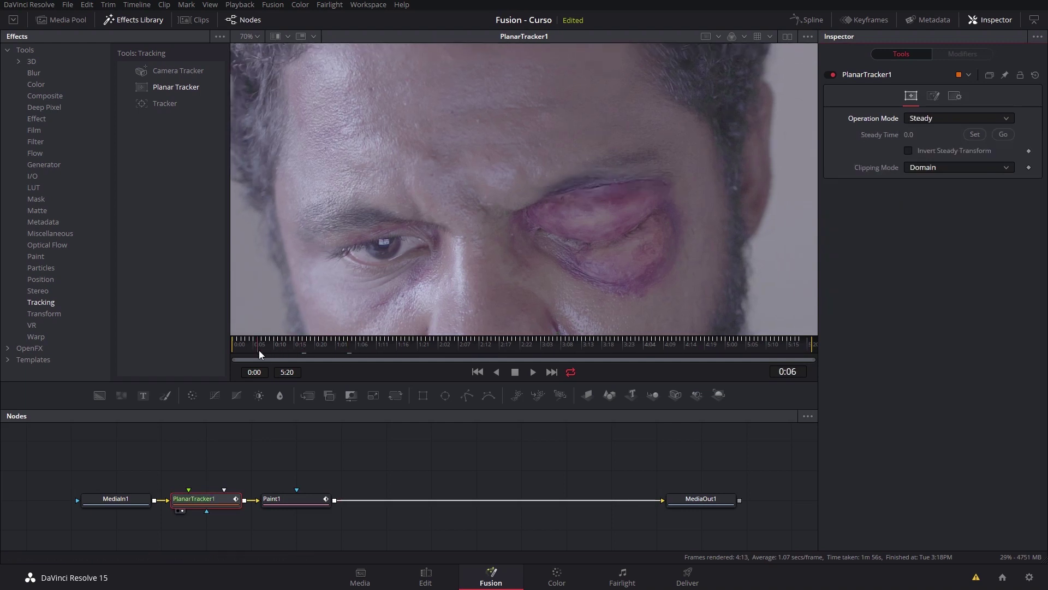
pyautogui.moveTo(467, 344); pyautogui.dragTo(579, 345)
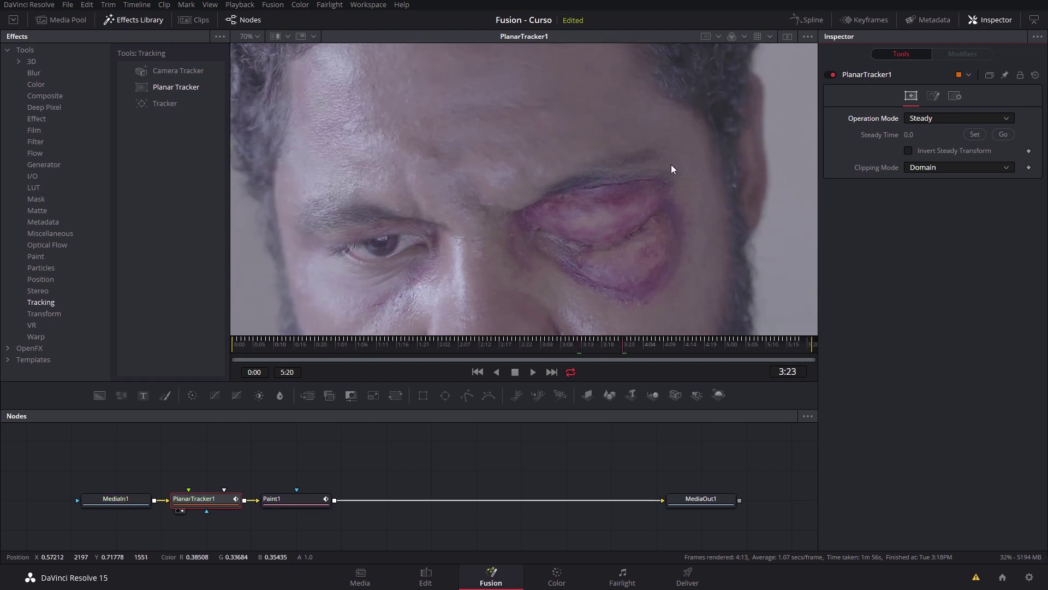
pyautogui.click(657, 349)
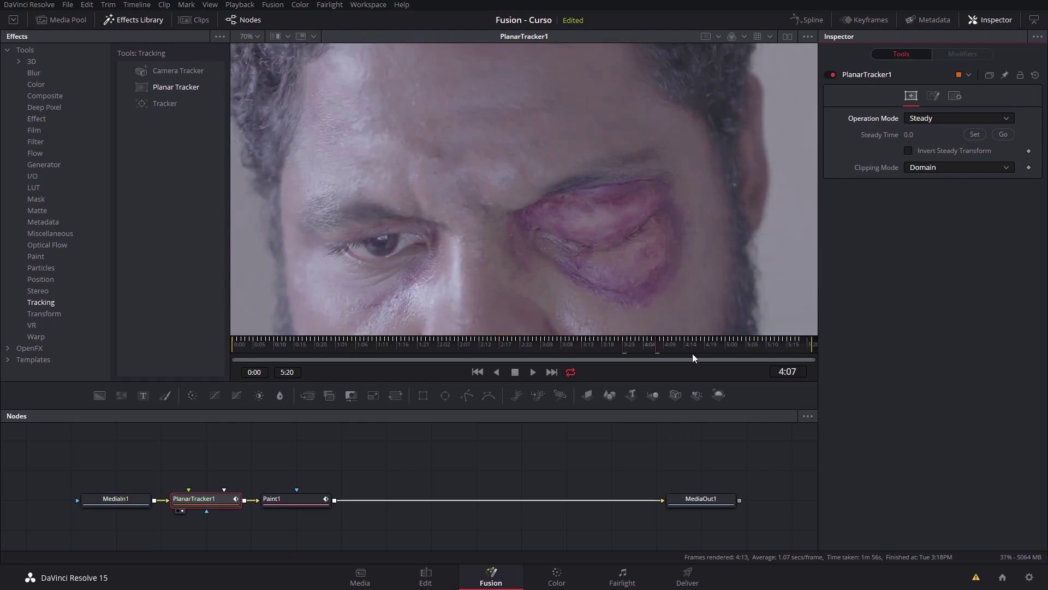
pyautogui.moveTo(732, 344); pyautogui.dragTo(791, 346)
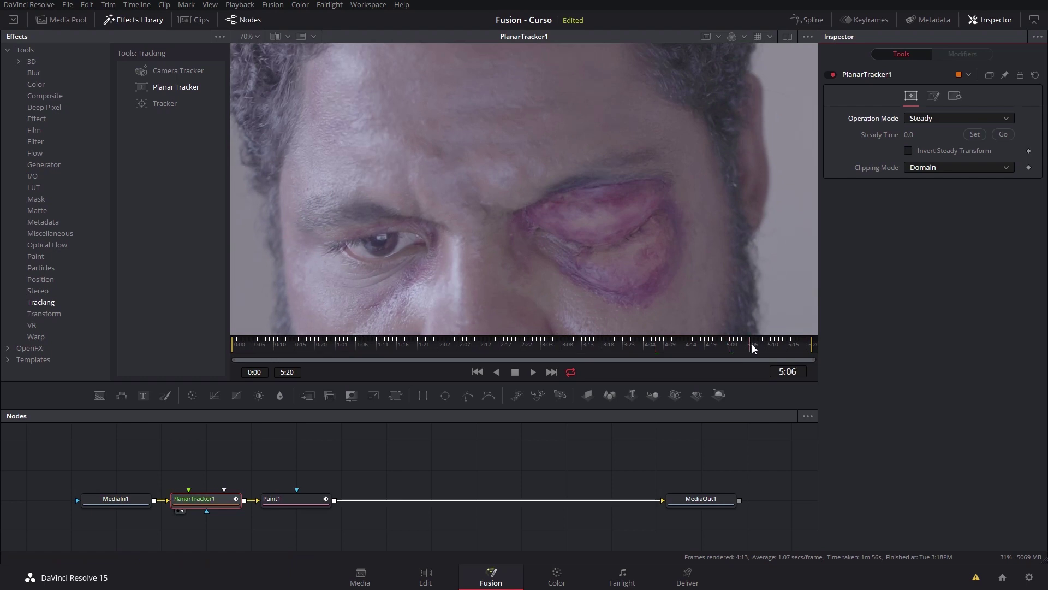
pyautogui.moveTo(791, 347); pyautogui.dragTo(434, 347)
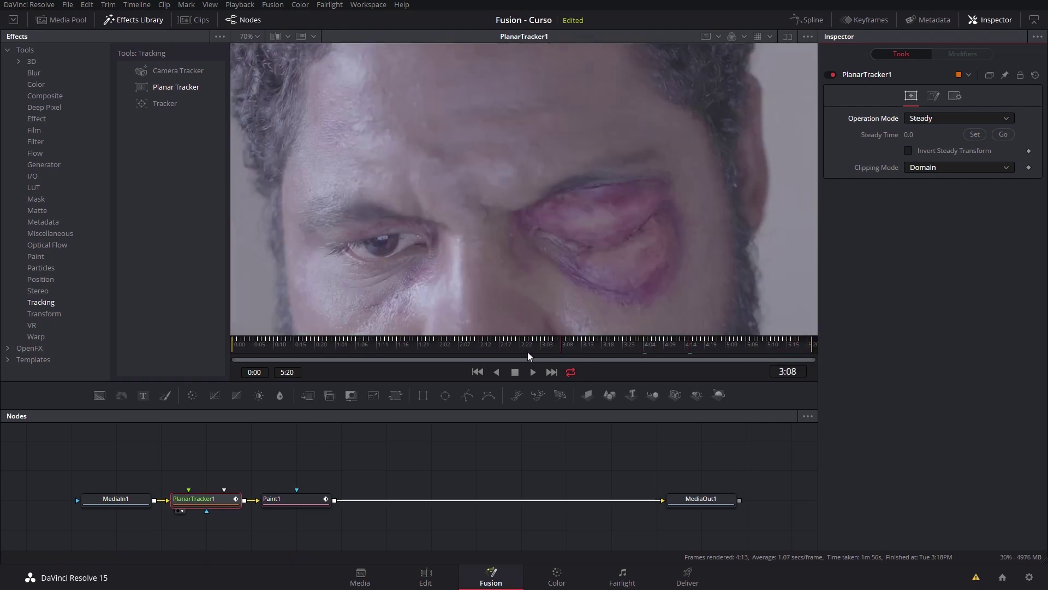
pyautogui.moveTo(434, 348); pyautogui.dragTo(370, 346)
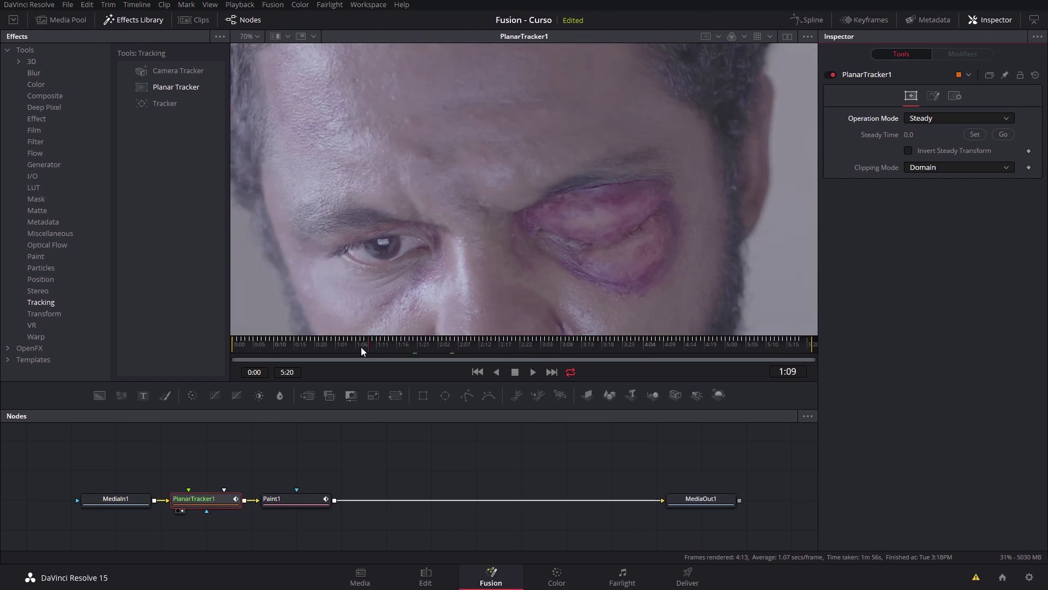
# - View Paint1 zoomed on the eye, set brush Softness to 1.386 and Apply Mode to Clone
pyautogui.click(275, 502)
pyautogui.press('1')
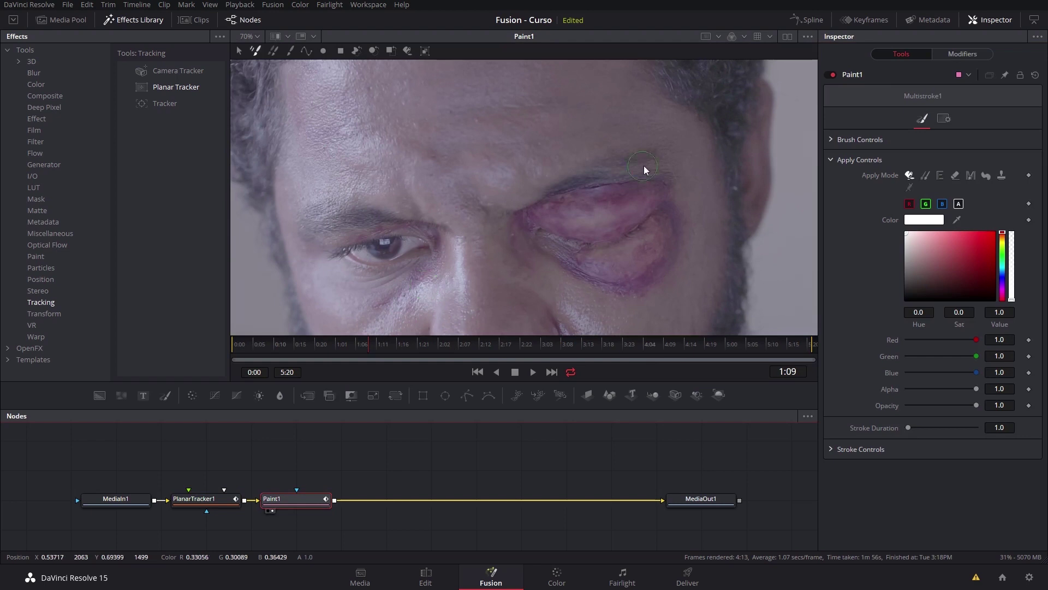
pyautogui.scroll(2, 604, 204)
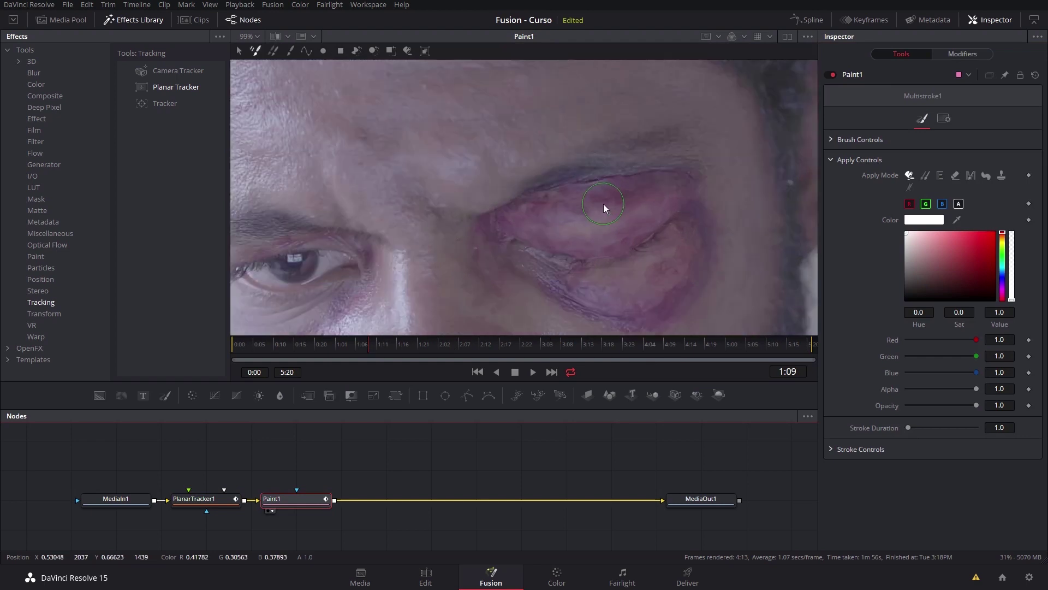
pyautogui.scroll(1, 633, 194)
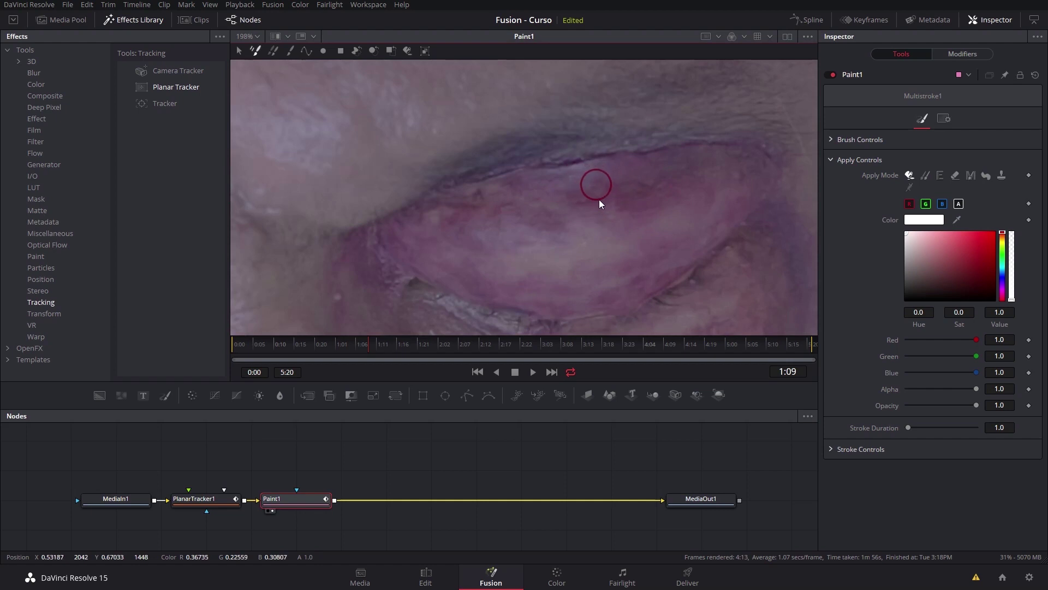
pyautogui.click(832, 139)
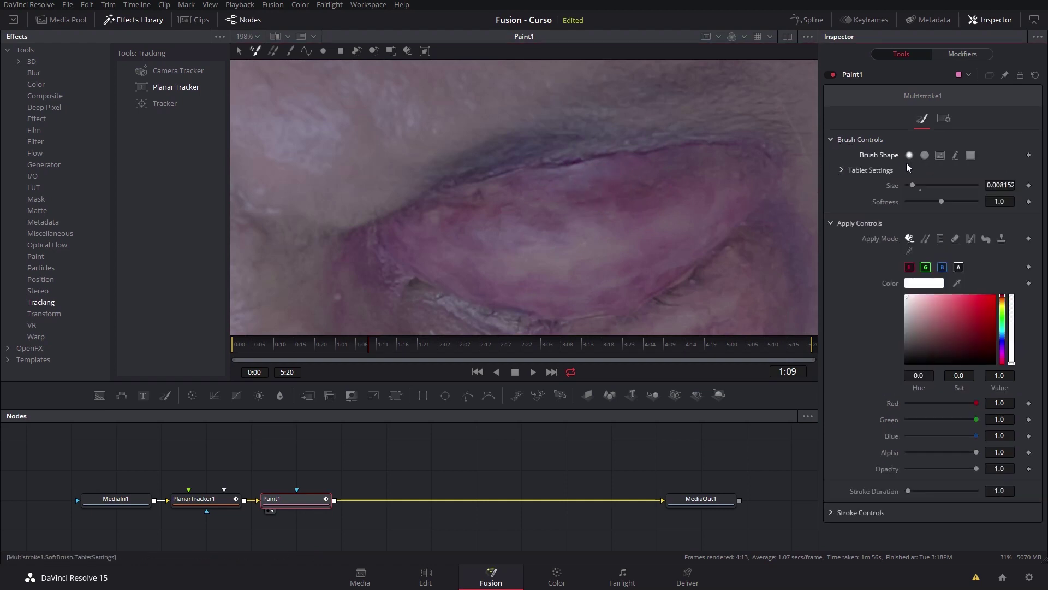
pyautogui.moveTo(941, 201)
pyautogui.mouseDown()
pyautogui.moveTo(929, 201)
pyautogui.moveTo(951, 201)
pyautogui.mouseUp()
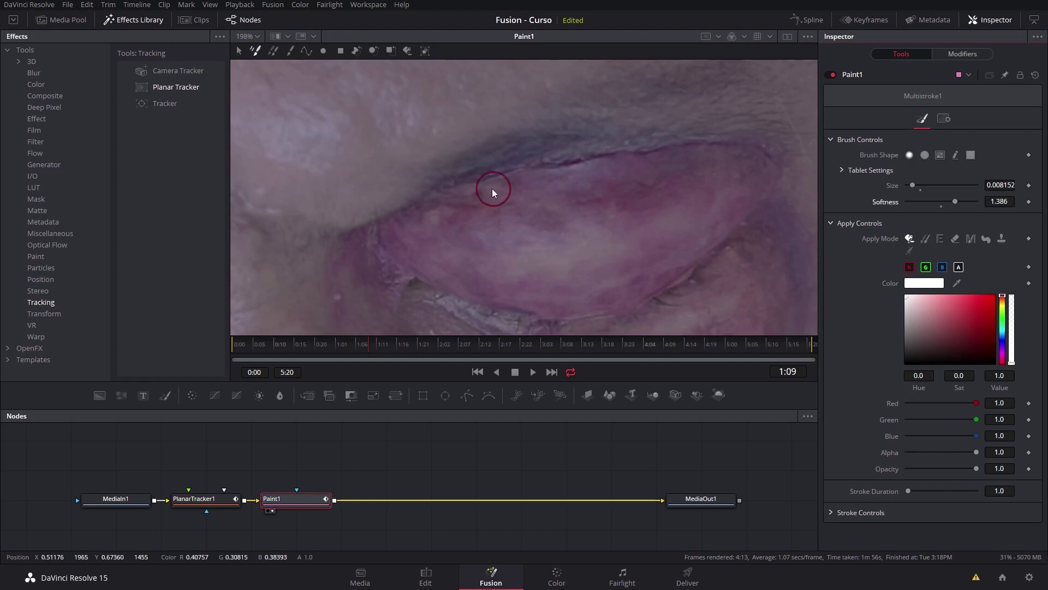
pyautogui.click(926, 240)
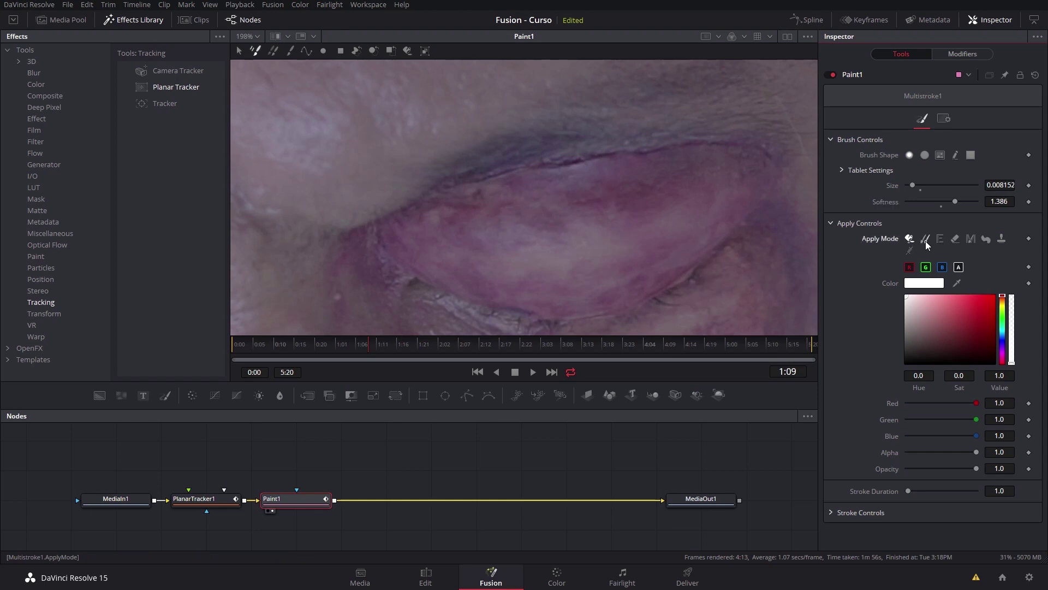
# - Paint several clone strokes with the Stroke tool across the bruised upper eyelid
pyautogui.click(290, 48)
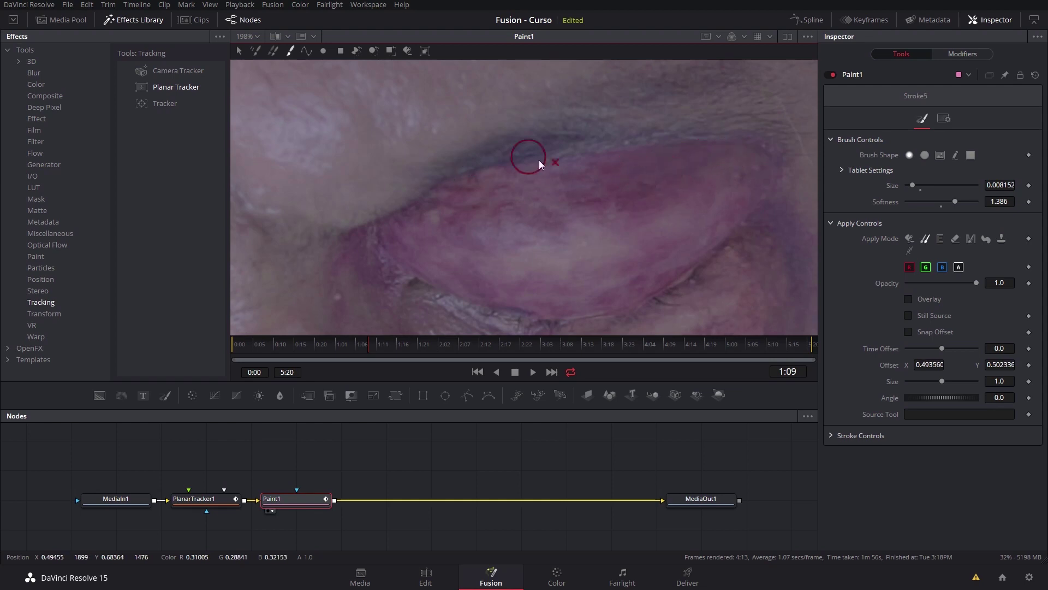
pyautogui.click(539, 187)
pyautogui.moveTo(540, 189)
pyautogui.mouseDown()
pyautogui.moveTo(494, 191)
pyautogui.moveTo(511, 210)
pyautogui.mouseUp()
pyautogui.click(654, 253)
pyautogui.moveTo(503, 210); pyautogui.dragTo(481, 208)
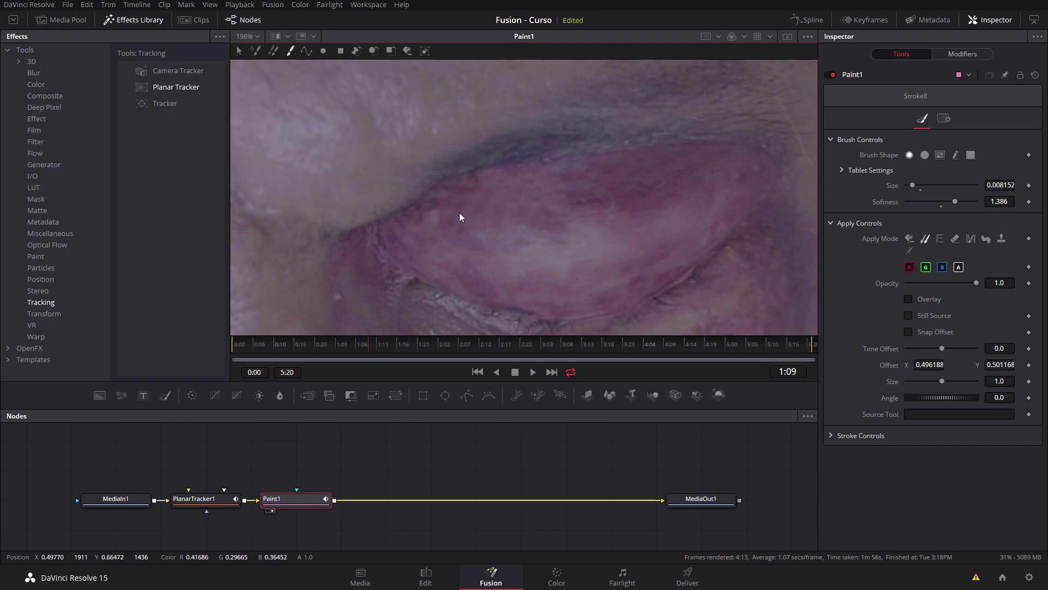
pyautogui.click(693, 224)
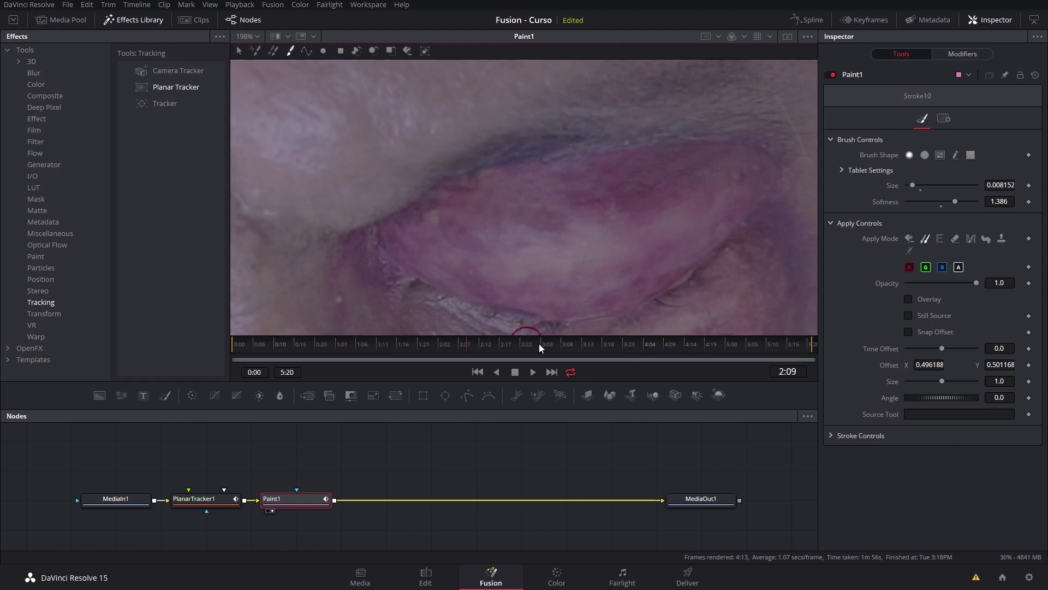
# - Scrub to later and earlier frames to check how the clone strokes hold up
pyautogui.moveTo(566, 343); pyautogui.dragTo(698, 347)
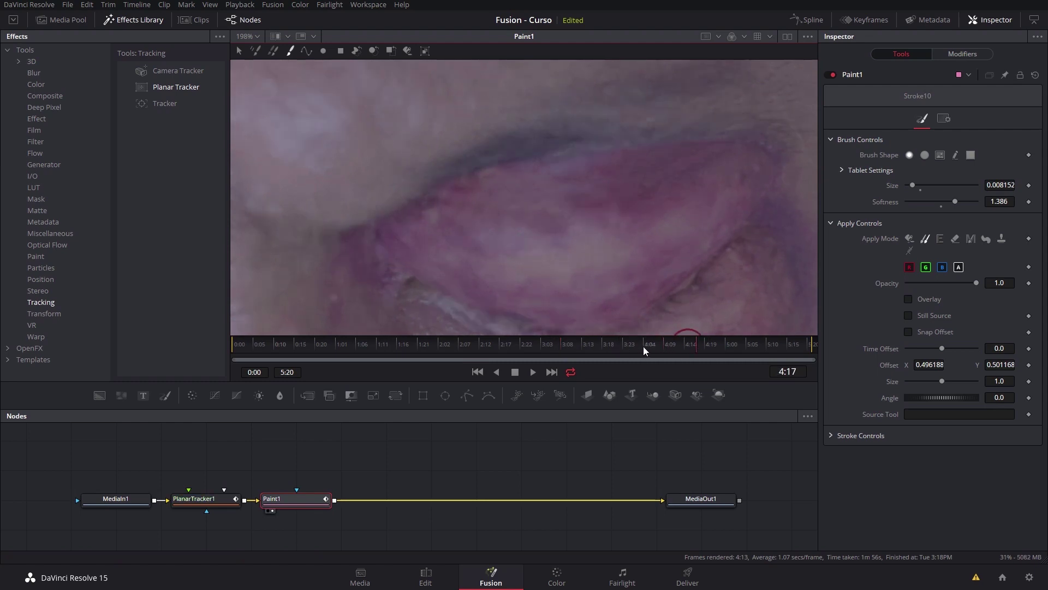
pyautogui.click(381, 345)
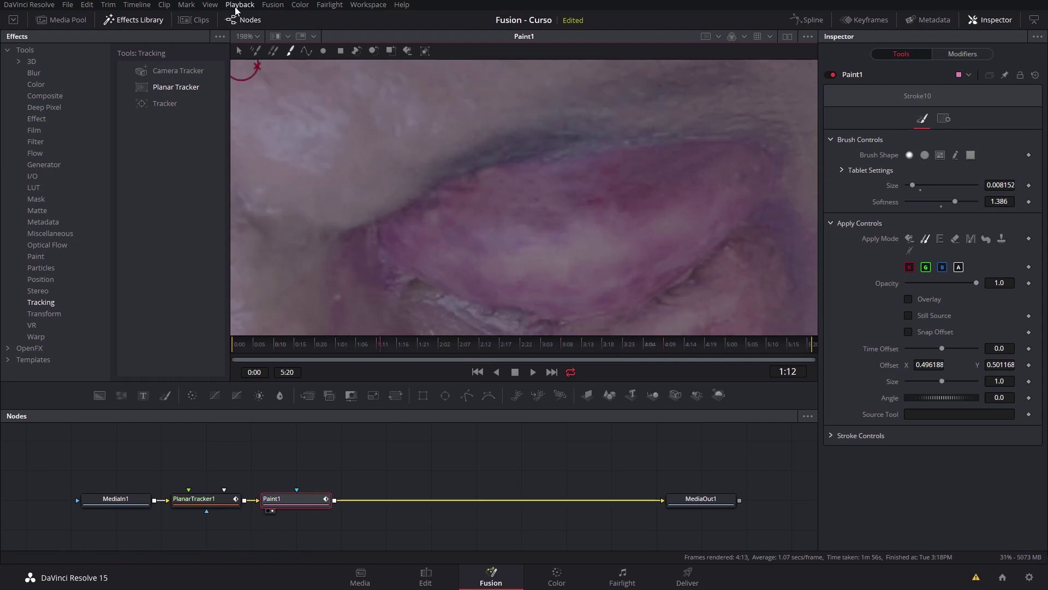
pyautogui.click(256, 37)
# - Paste a copy of PlanarTracker1 between Paint1 and MediaOut1 with Invert Steady Transform ticked
pyautogui.click(253, 53)
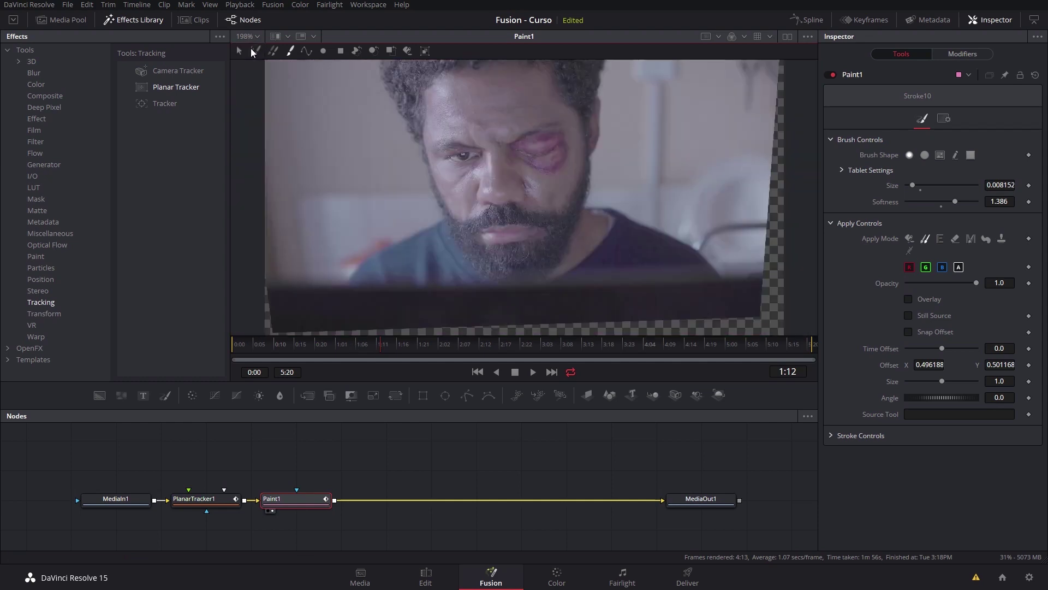
pyautogui.click(208, 503)
pyautogui.hotkey('ctrl', 'c')
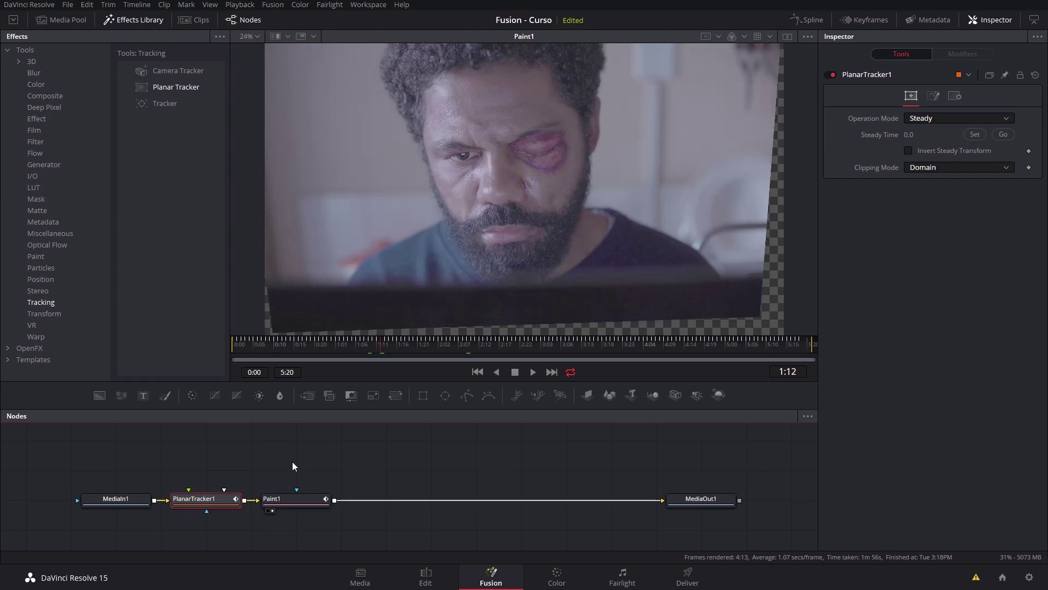
pyautogui.hotkey('ctrl', 'v')
pyautogui.moveTo(282, 473); pyautogui.dragTo(366, 503)
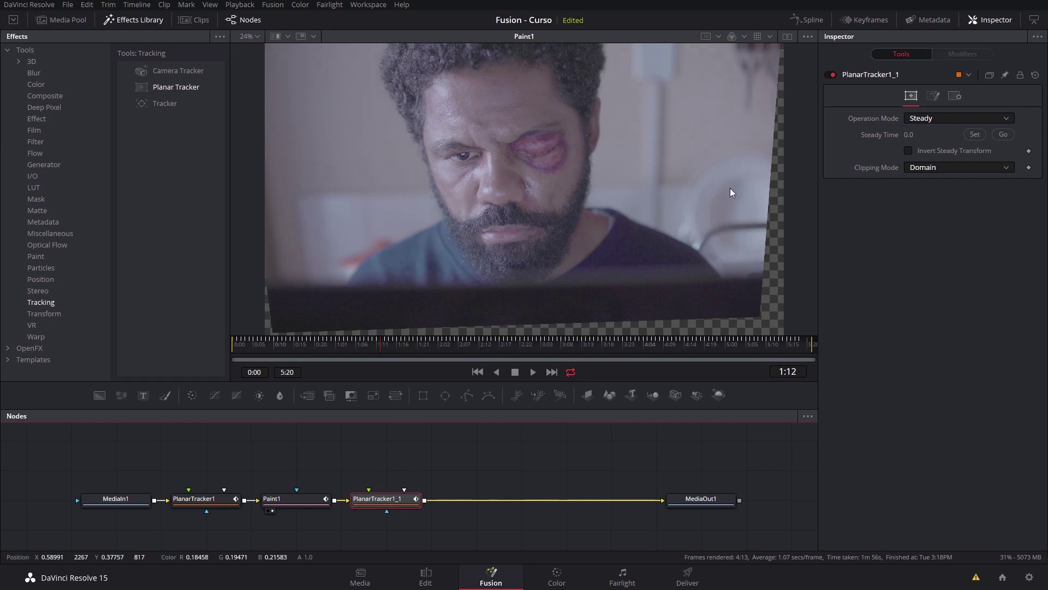
pyautogui.click(909, 151)
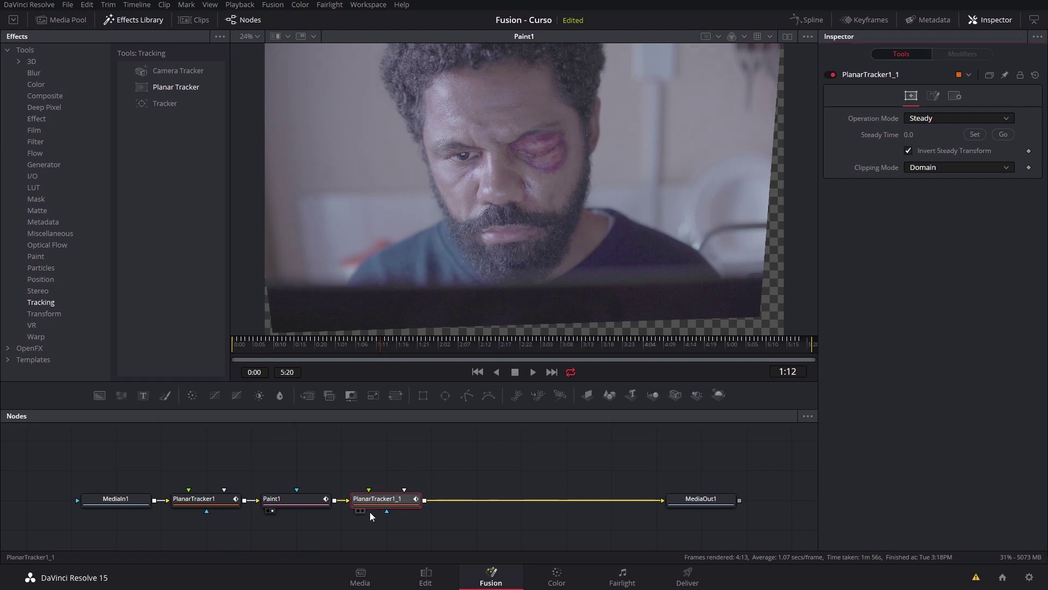
# - View PlanarTracker1_1 and check alignment at several frames, returning to 2:08
pyautogui.click(365, 513)
pyautogui.click(363, 511)
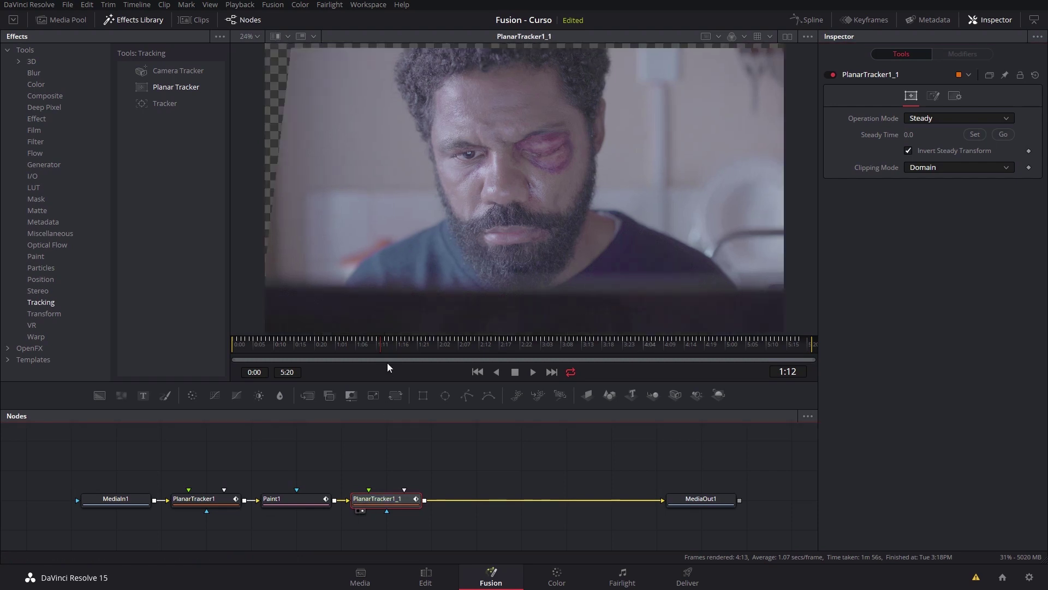
pyautogui.click(529, 347)
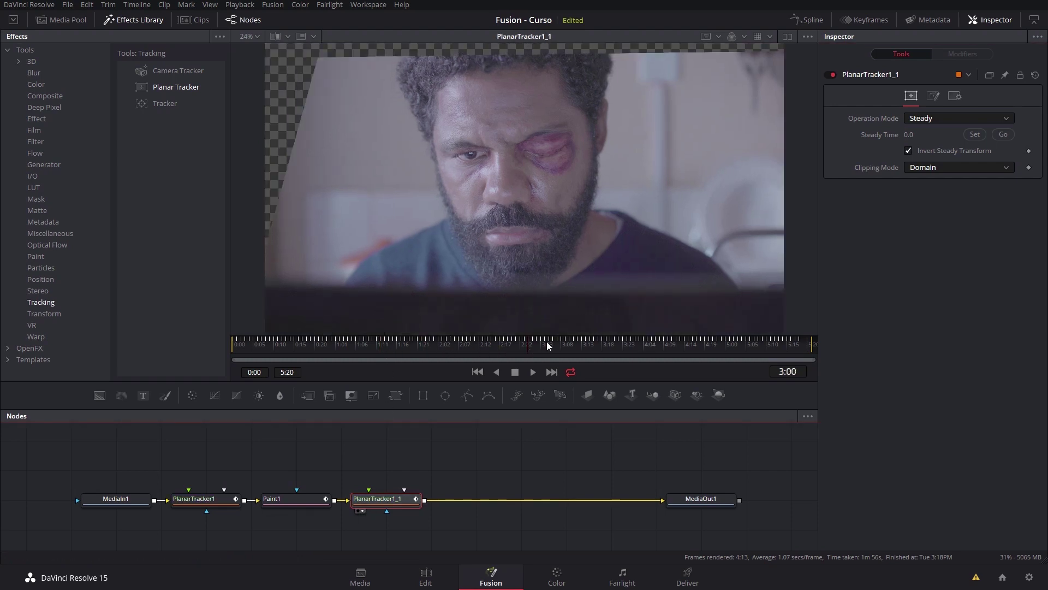
pyautogui.click(631, 346)
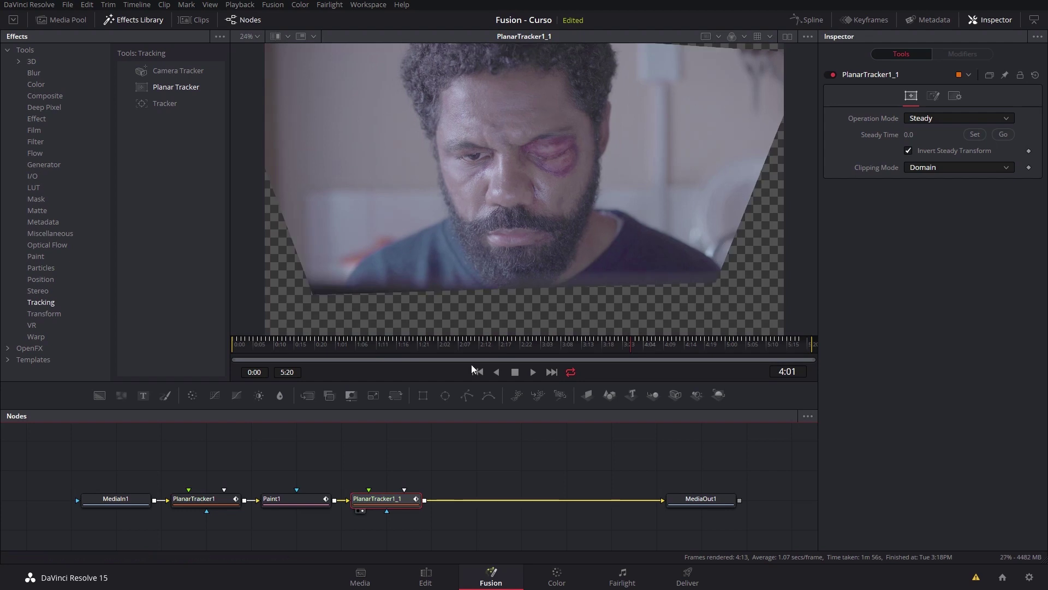
pyautogui.click(292, 347)
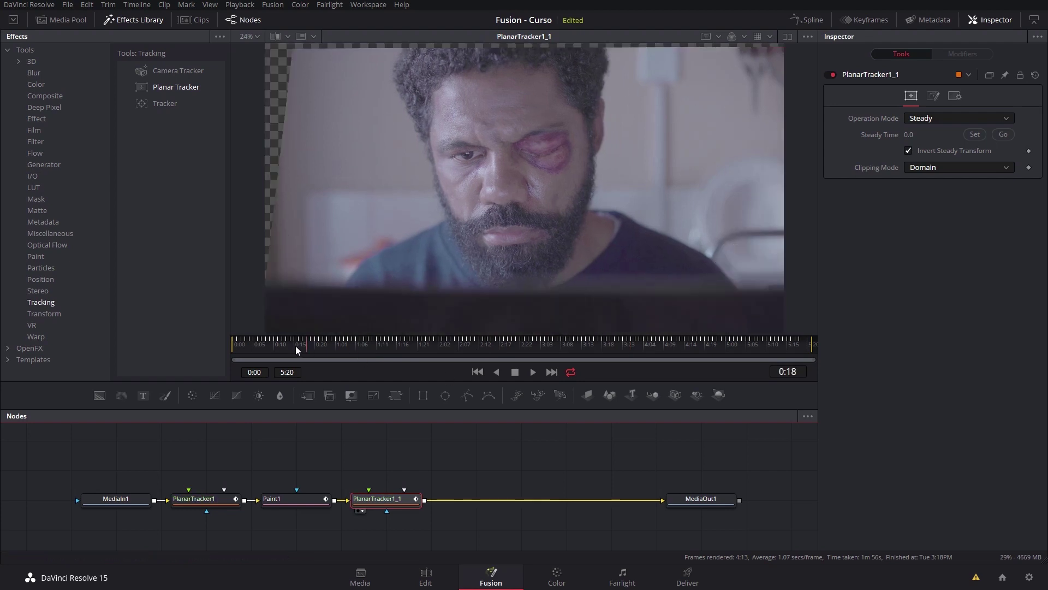
pyautogui.click(463, 349)
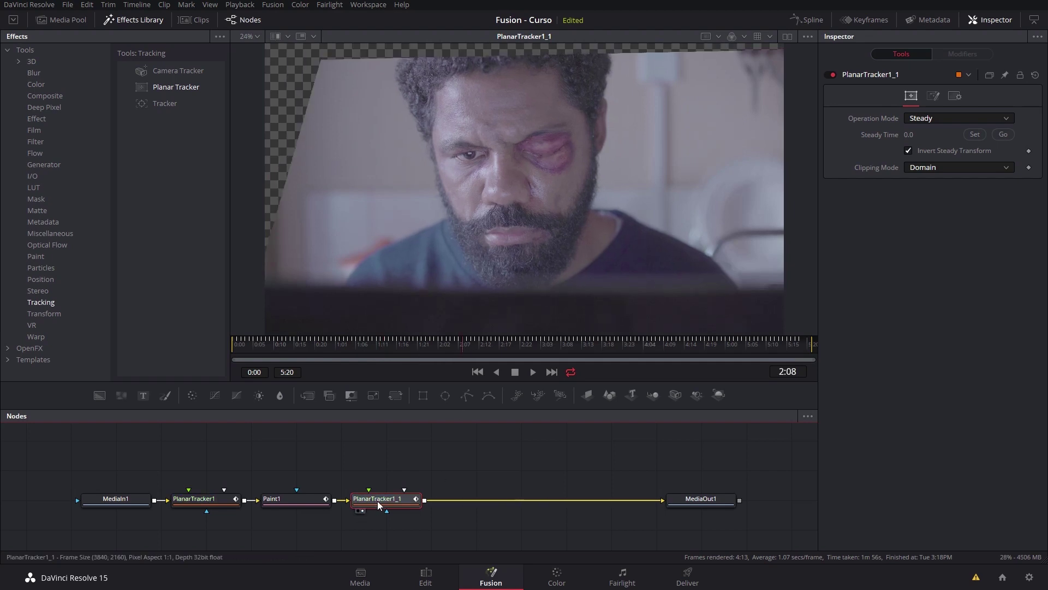
# - Search the tool list for 'Matte Control'
pyautogui.moveTo(381, 499)
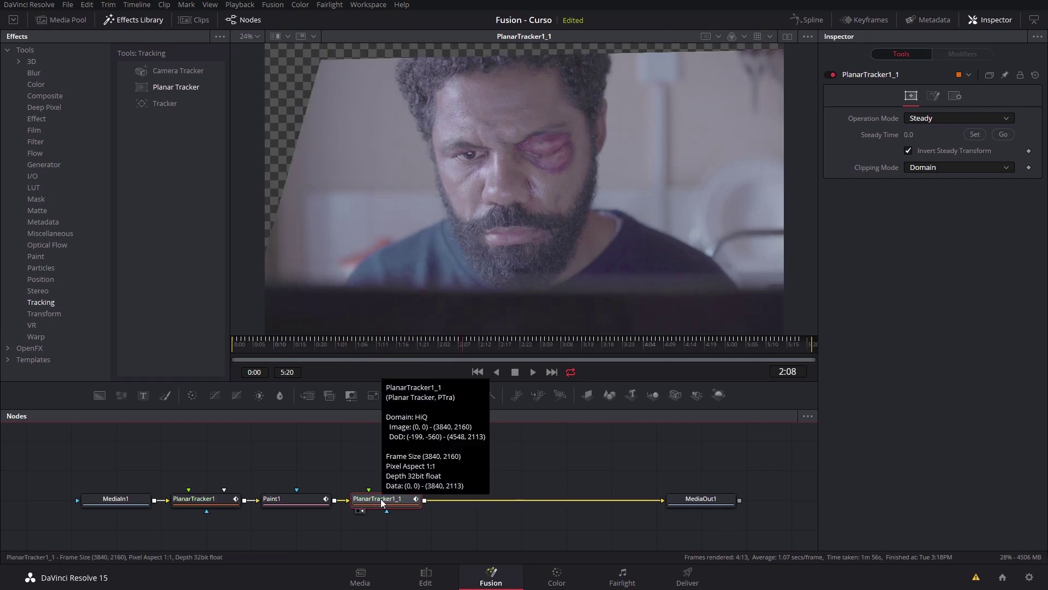
pyautogui.hotkey('shift', 'space')
pyautogui.write('Matte Control')
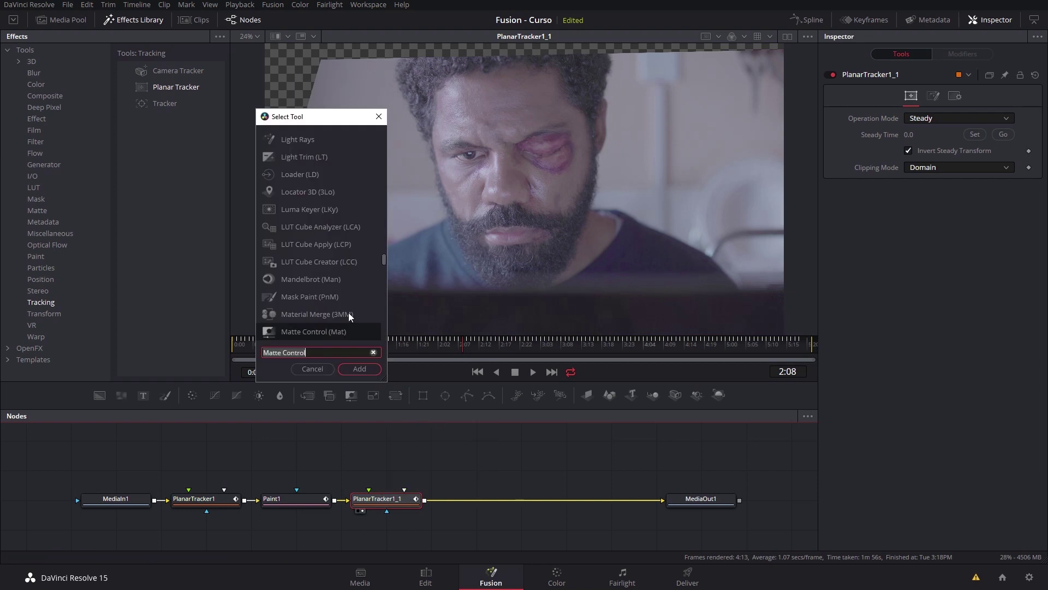
# - Add a Matte Control after the tracker copy with a Polygon connected as its garbage matte
pyautogui.click(362, 368)
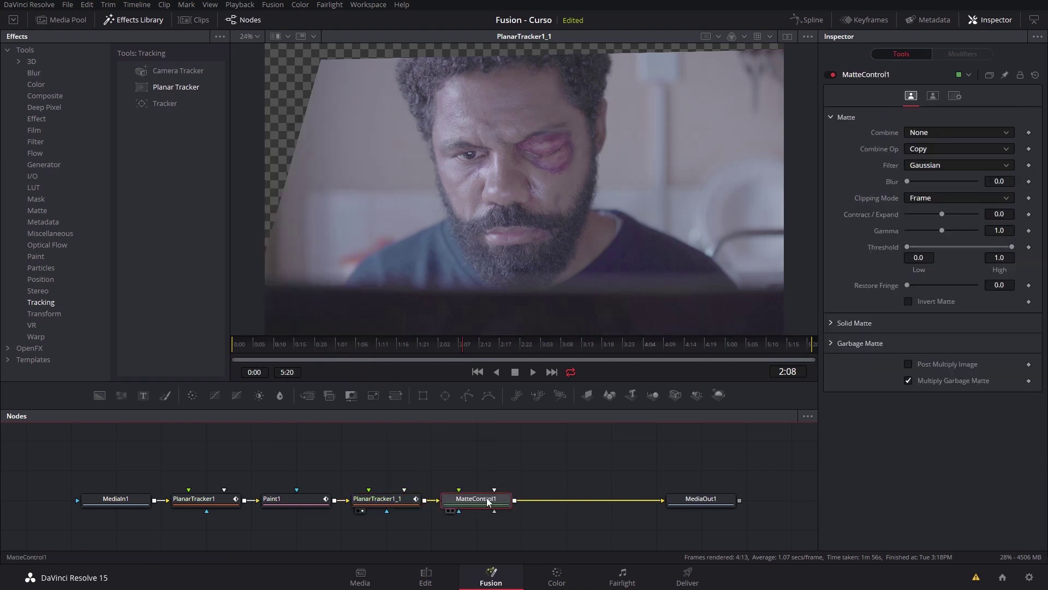
pyautogui.click(467, 398)
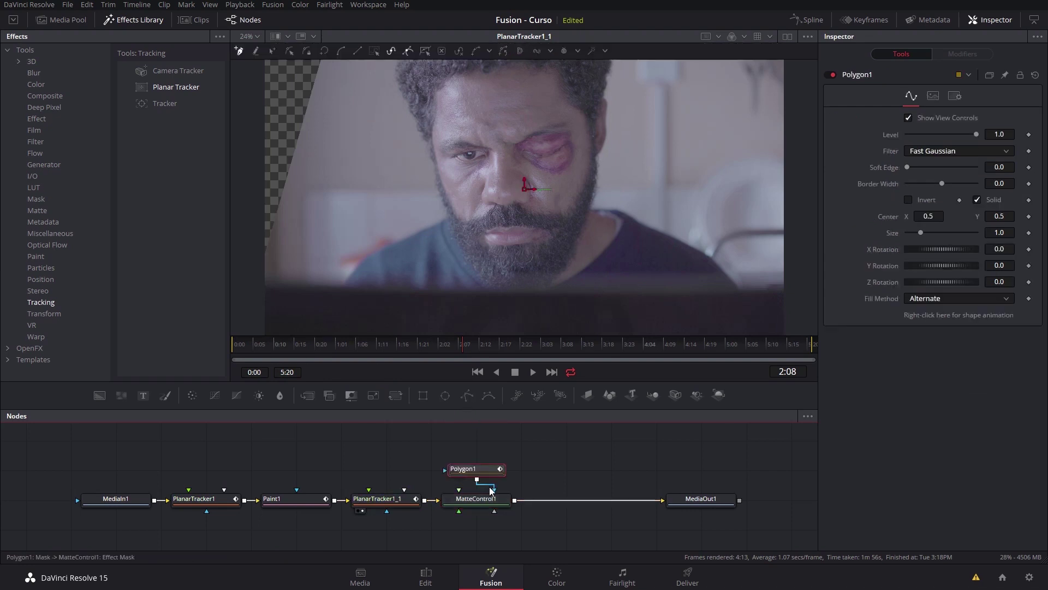
pyautogui.moveTo(490, 491); pyautogui.dragTo(491, 500)
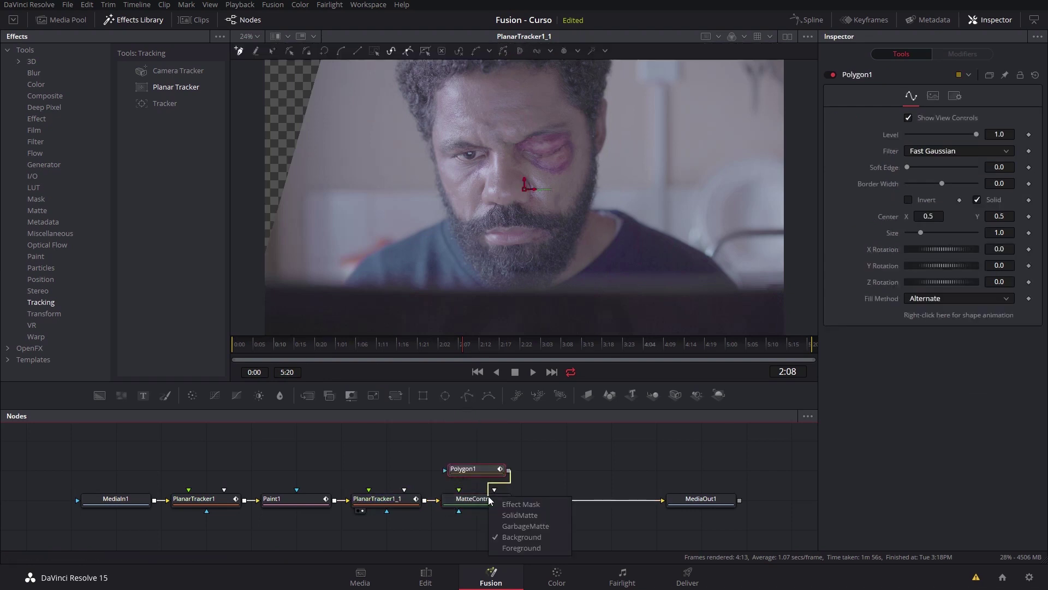
pyautogui.click(526, 526)
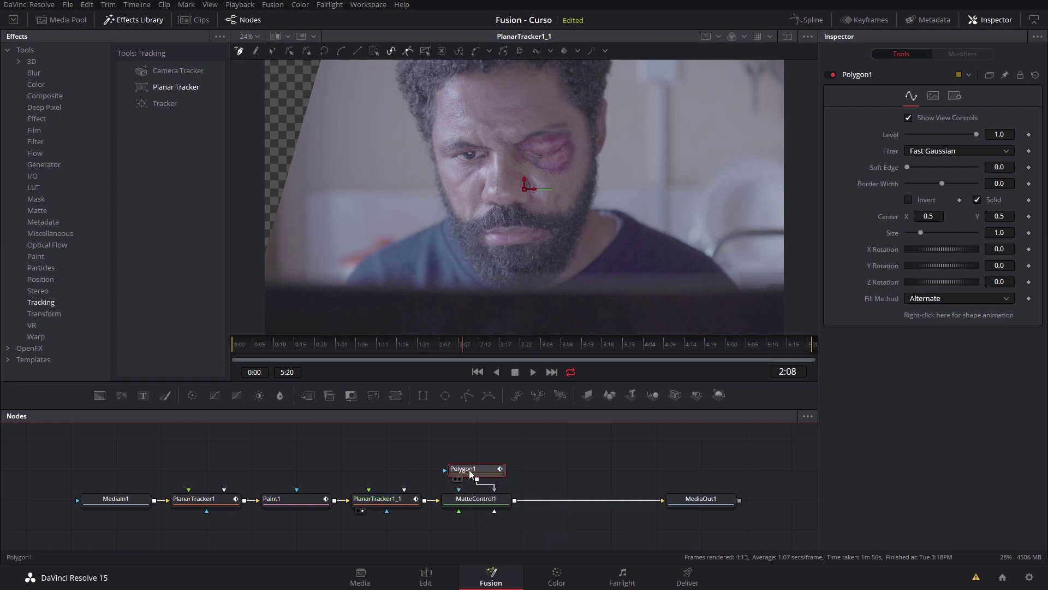
pyautogui.moveTo(470, 473); pyautogui.dragTo(426, 474)
pyautogui.scroll(3, 568, 134)
pyautogui.scroll(3, 562, 131)
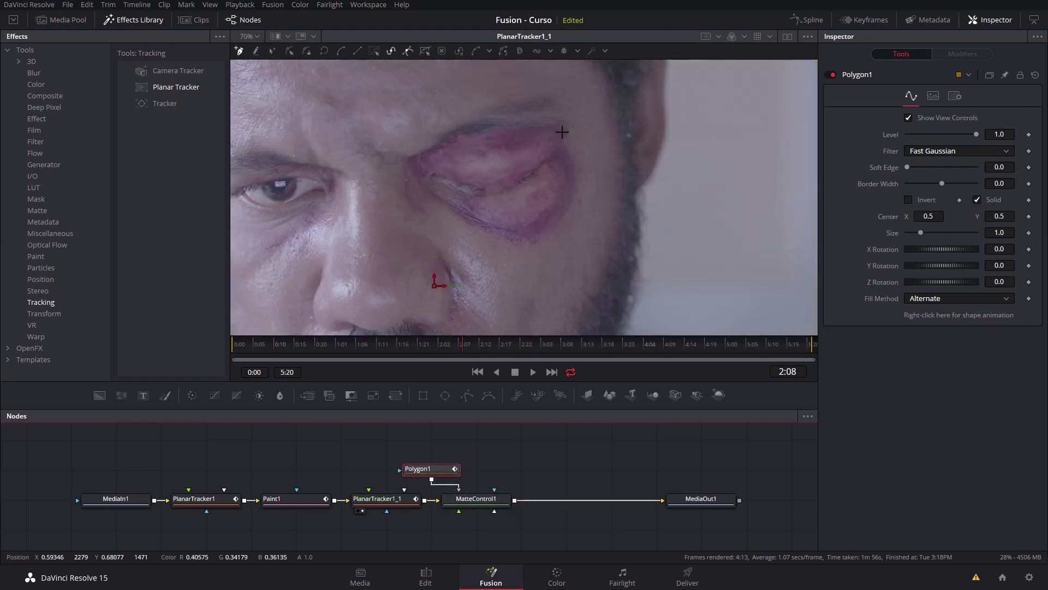
# - Draw a closed polygon mask around the bruised eye, from the eyebrow to below the eye
pyautogui.click(559, 120)
pyautogui.click(518, 107)
pyautogui.click(492, 112)
pyautogui.click(465, 116)
pyautogui.click(430, 137)
pyautogui.click(401, 160)
pyautogui.click(440, 184)
pyautogui.click(498, 177)
pyautogui.click(551, 154)
pyautogui.click(550, 116)
pyautogui.moveTo(550, 116); pyautogui.dragTo(544, 112)
# - Set the polygon's Soft Edge to 0.0157 and view the Matte Control result
pyautogui.click(416, 480)
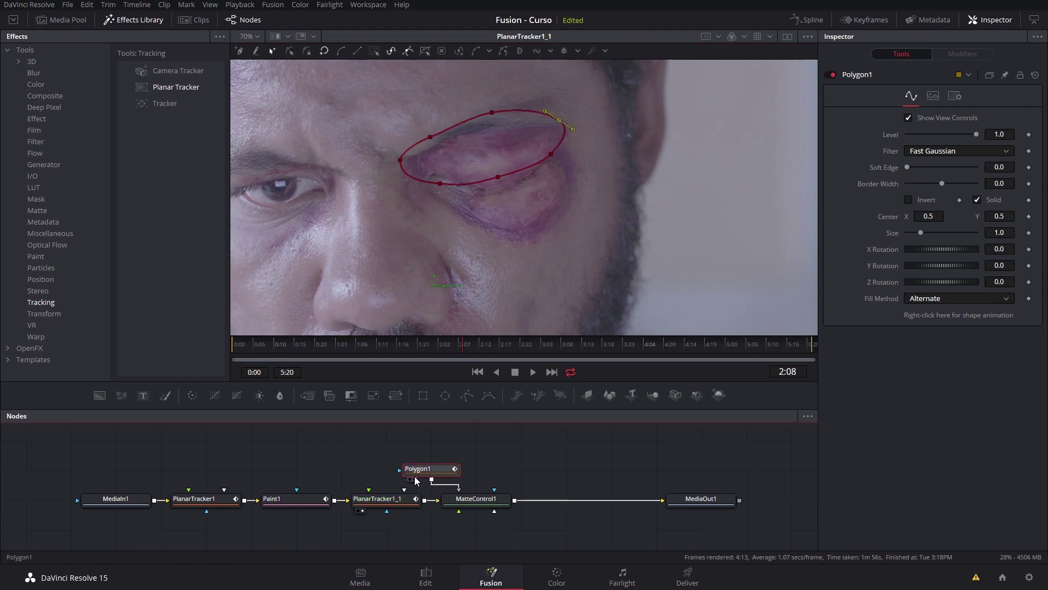
pyautogui.click(413, 479)
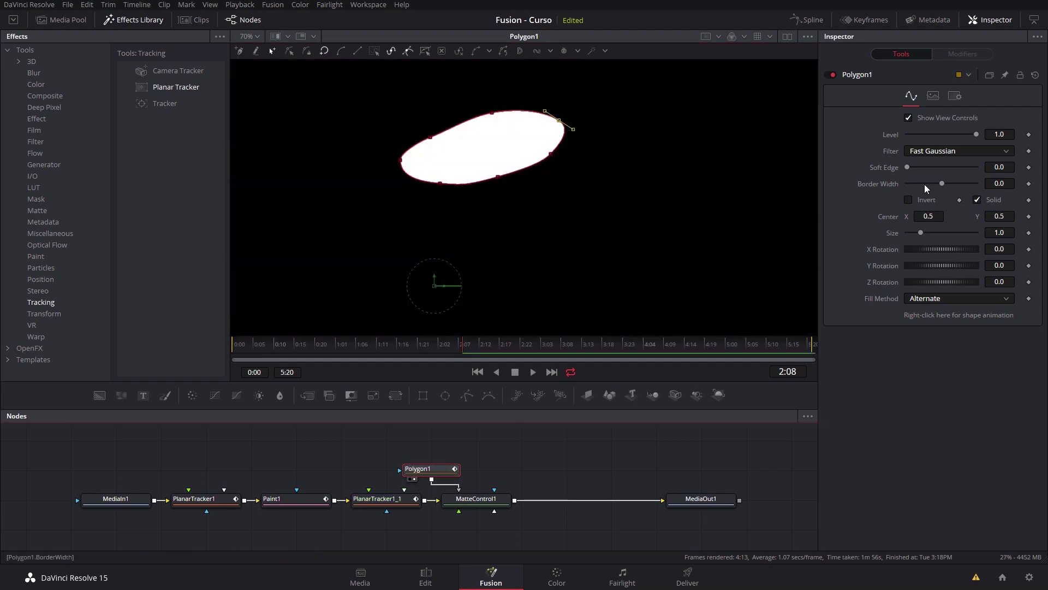
pyautogui.moveTo(912, 165); pyautogui.dragTo(917, 165)
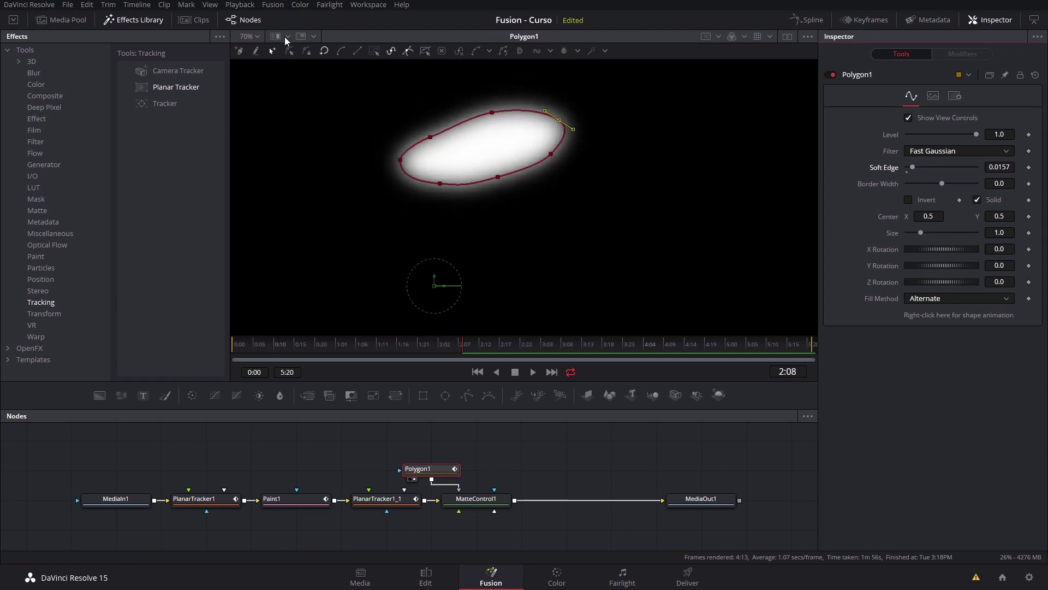
pyautogui.click(453, 511)
# - Adjust the top and lower Polygon1 points, then invert the mask so only the eye shows
pyautogui.moveTo(489, 113); pyautogui.dragTo(490, 103)
pyautogui.moveTo(431, 136); pyautogui.dragTo(423, 132)
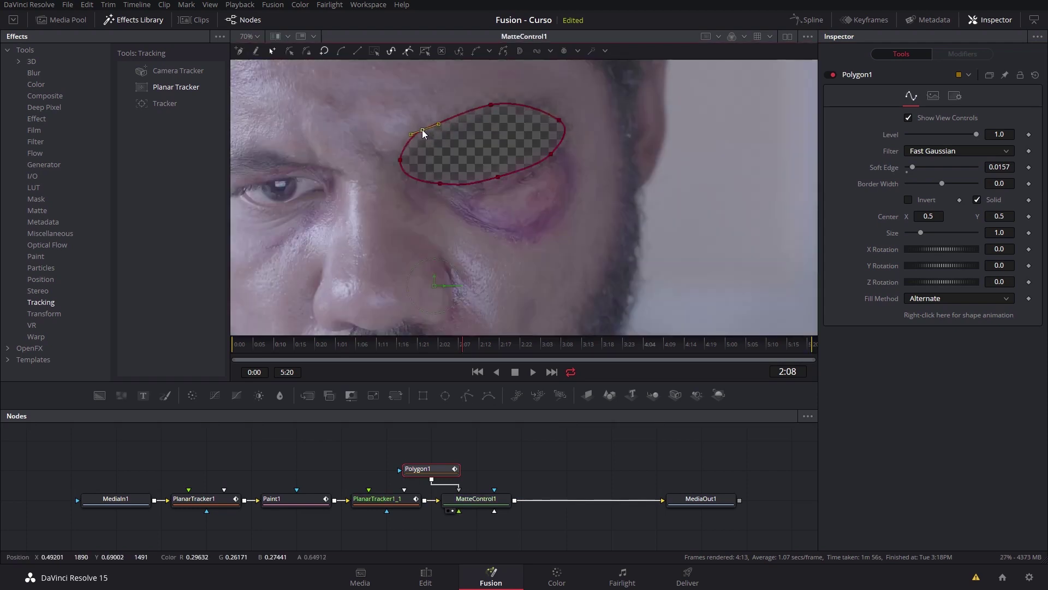
pyautogui.click(499, 177)
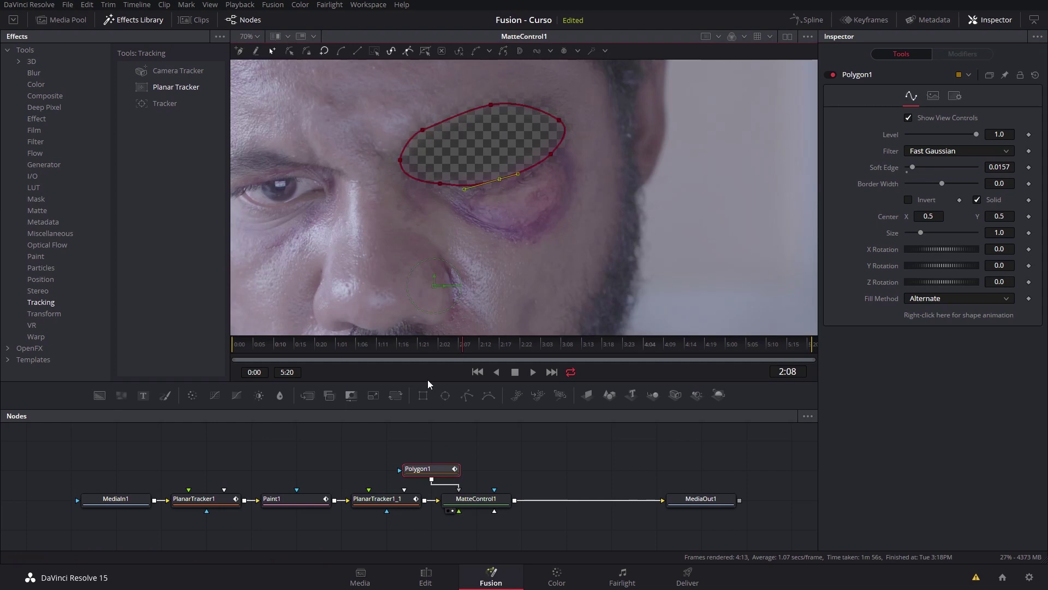
pyautogui.moveTo(440, 184); pyautogui.dragTo(438, 185)
pyautogui.click(414, 475)
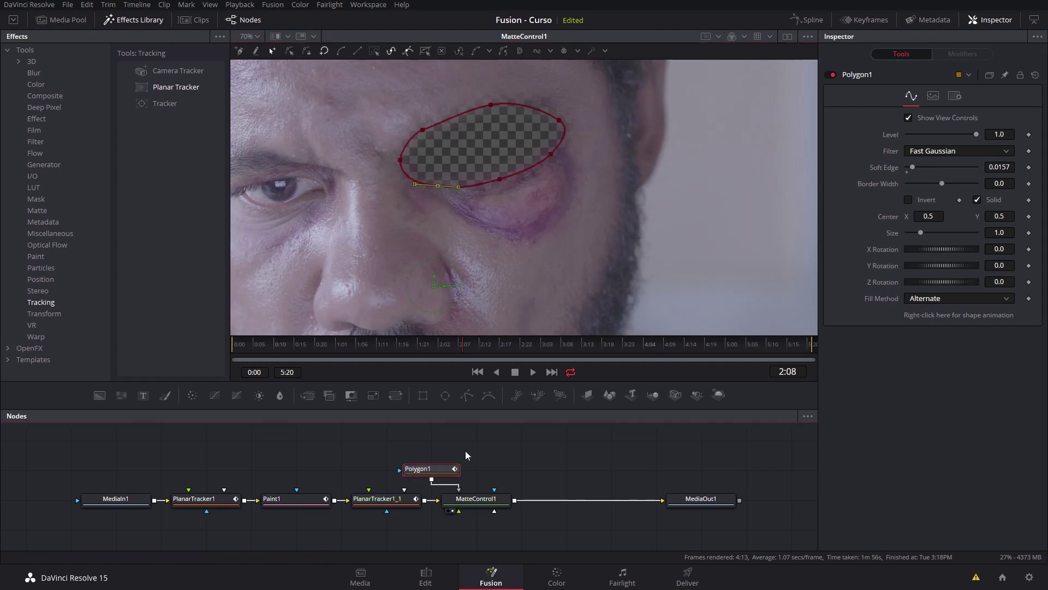
pyautogui.click(909, 198)
pyautogui.click(519, 143)
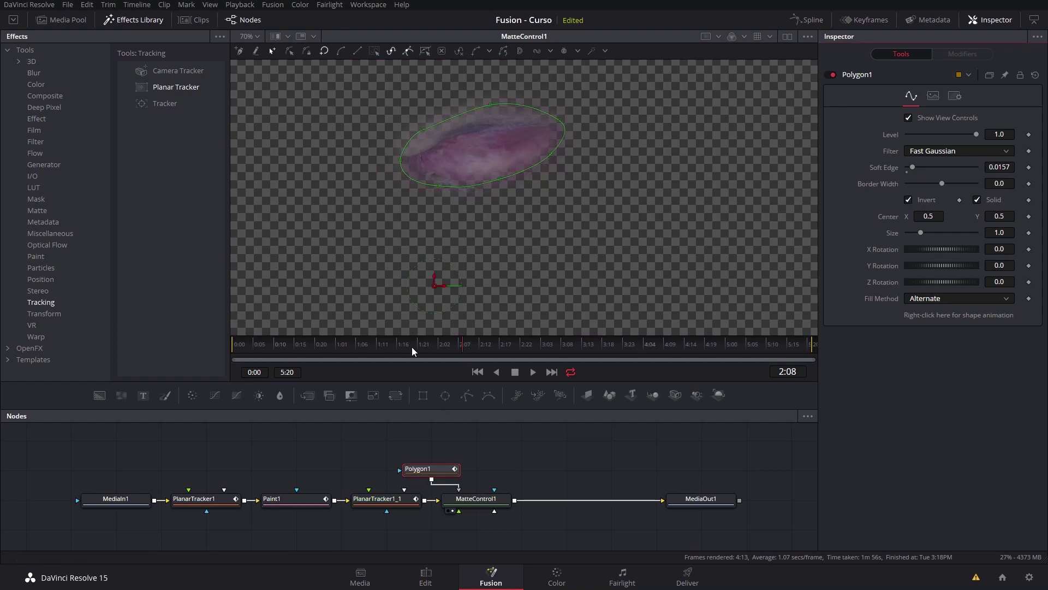
# - Check the mask at 1:02, 4:05 and 5:05, then return to frame 2:08
pyautogui.click(341, 346)
pyautogui.click(648, 345)
pyautogui.click(746, 345)
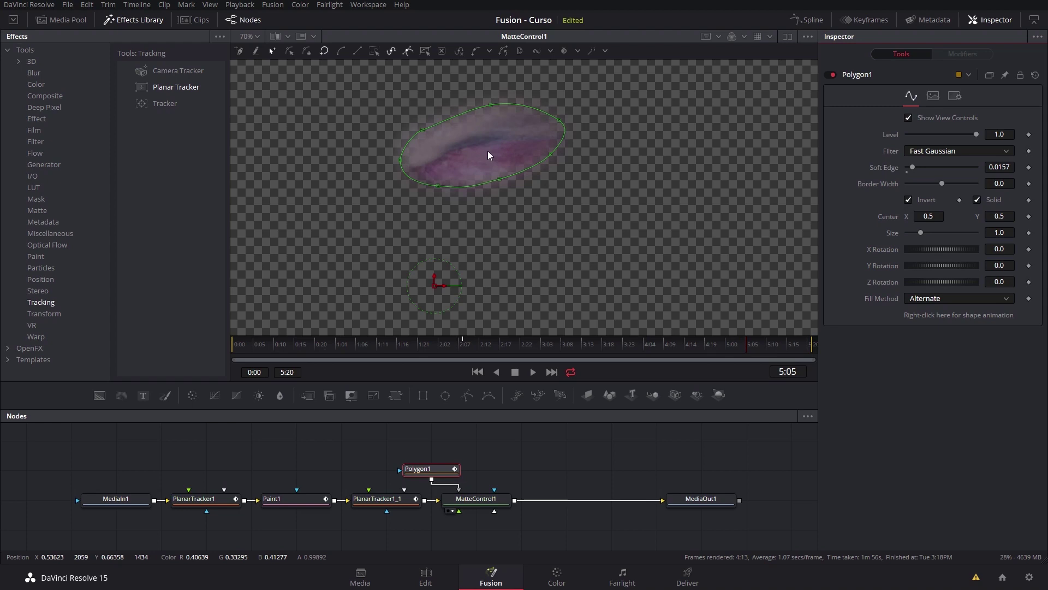
pyautogui.click(468, 352)
pyautogui.moveTo(467, 352); pyautogui.dragTo(464, 352)
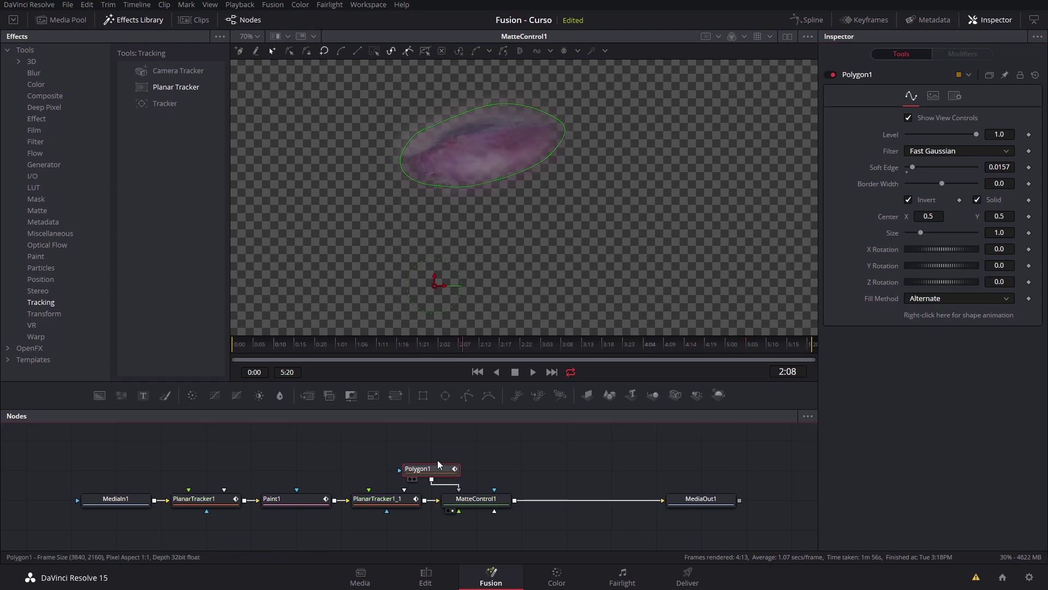
# - Create PlanarTransform1 from PlanarTracker1 in Track mode, restore Steady, and insert it between Polygon1 and MatteControl1
pyautogui.click(202, 503)
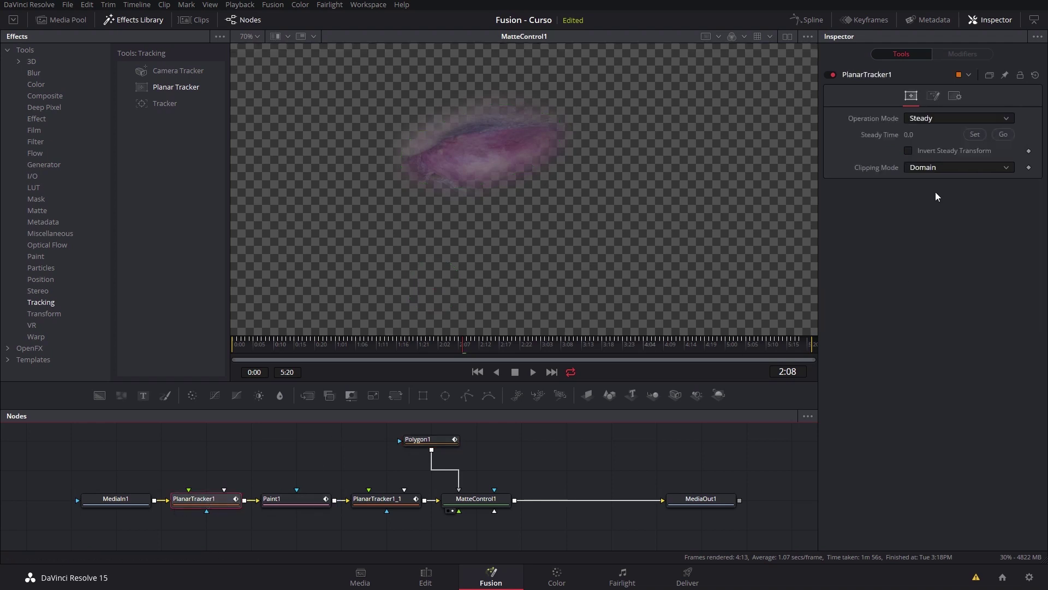
pyautogui.click(928, 118)
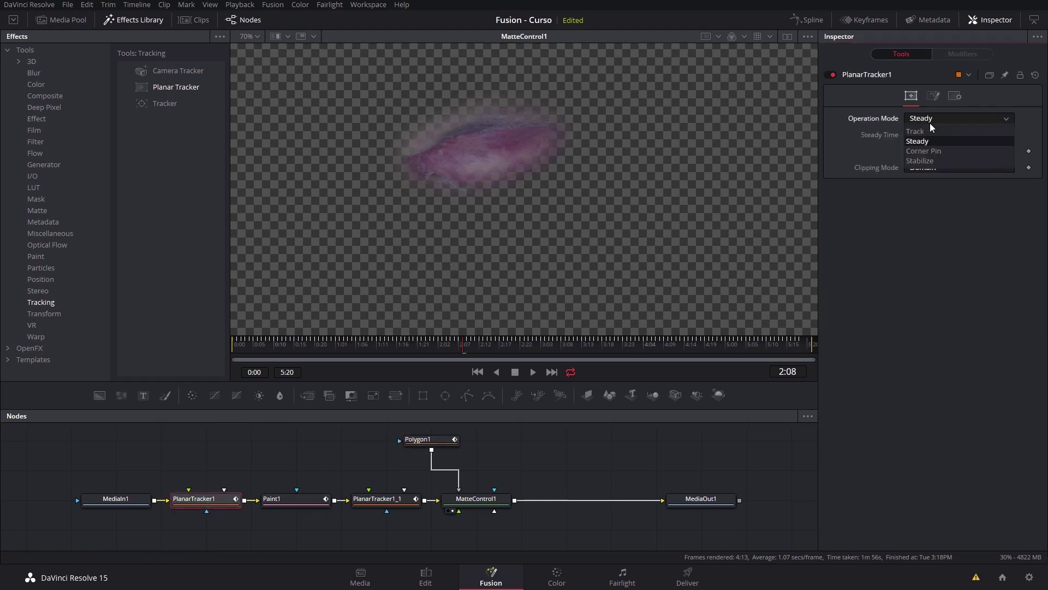
pyautogui.click(926, 131)
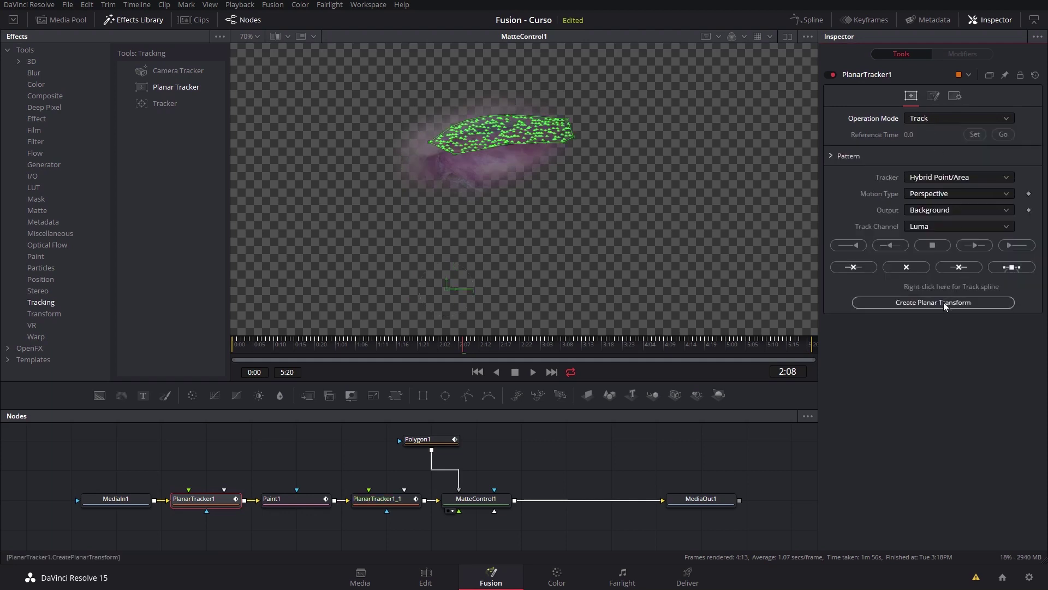
pyautogui.click(942, 302)
pyautogui.click(934, 117)
pyautogui.click(926, 140)
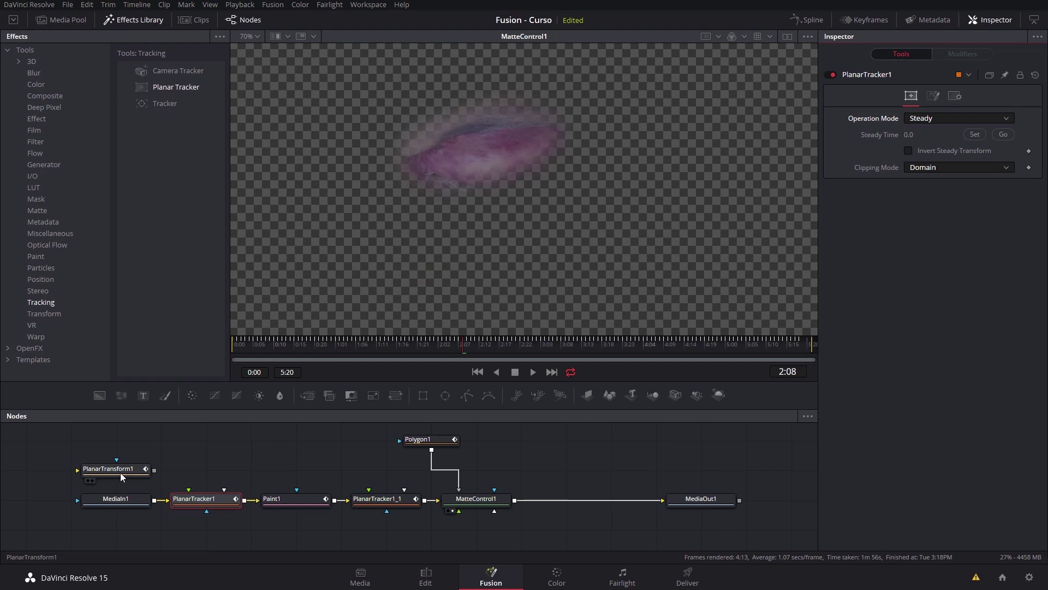
pyautogui.moveTo(150, 472); pyautogui.dragTo(509, 473)
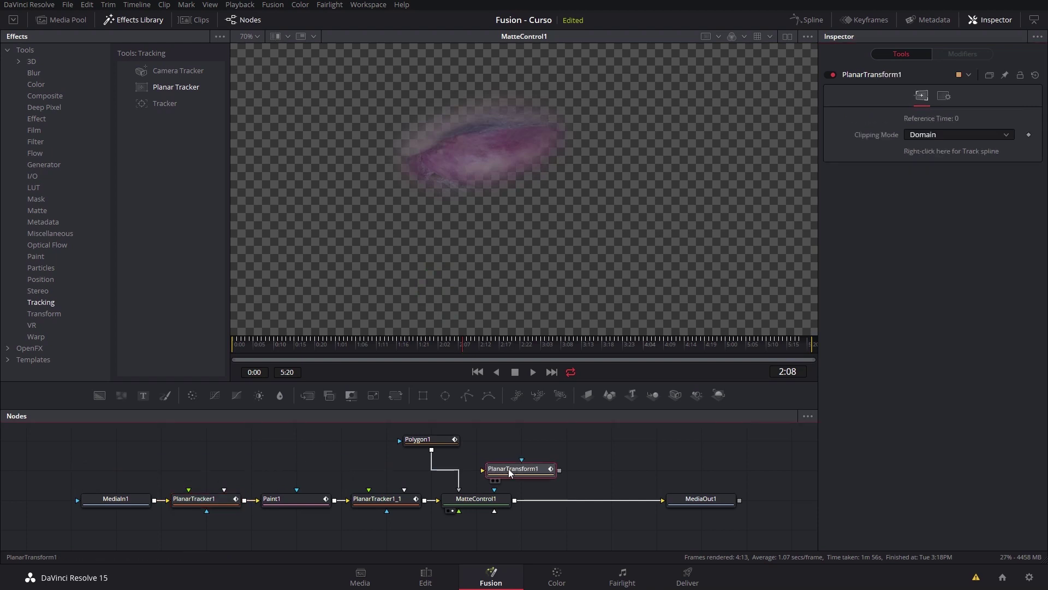
pyautogui.moveTo(514, 472); pyautogui.dragTo(453, 475)
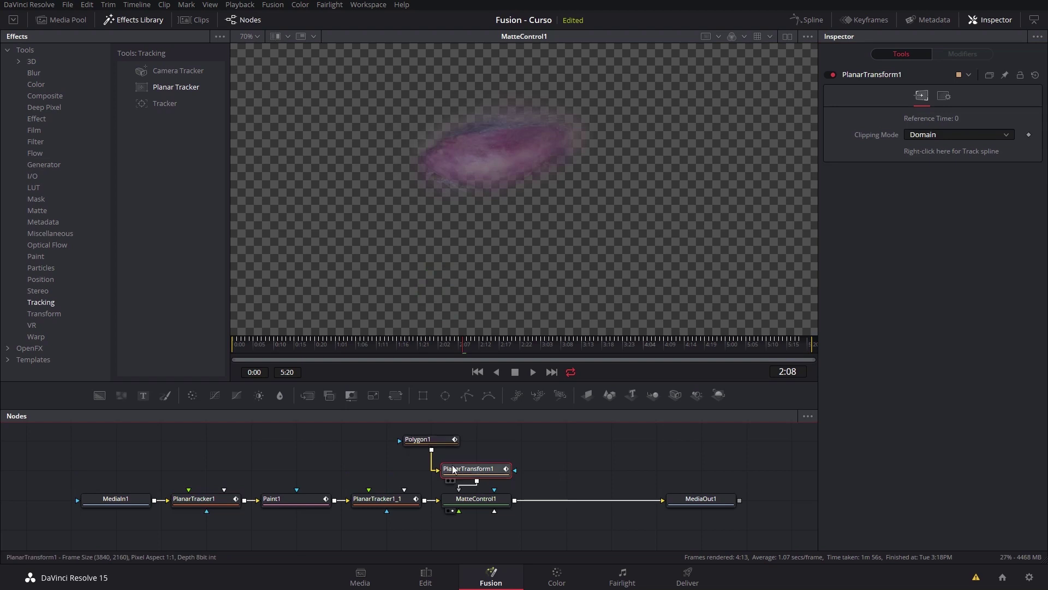
# - View PlanarTransform1 and scrub through the later frames to check the mask tracks the eye
pyautogui.click(453, 481)
pyautogui.moveTo(405, 348)
pyautogui.mouseDown()
pyautogui.moveTo(234, 349)
pyautogui.moveTo(741, 346)
pyautogui.mouseUp()
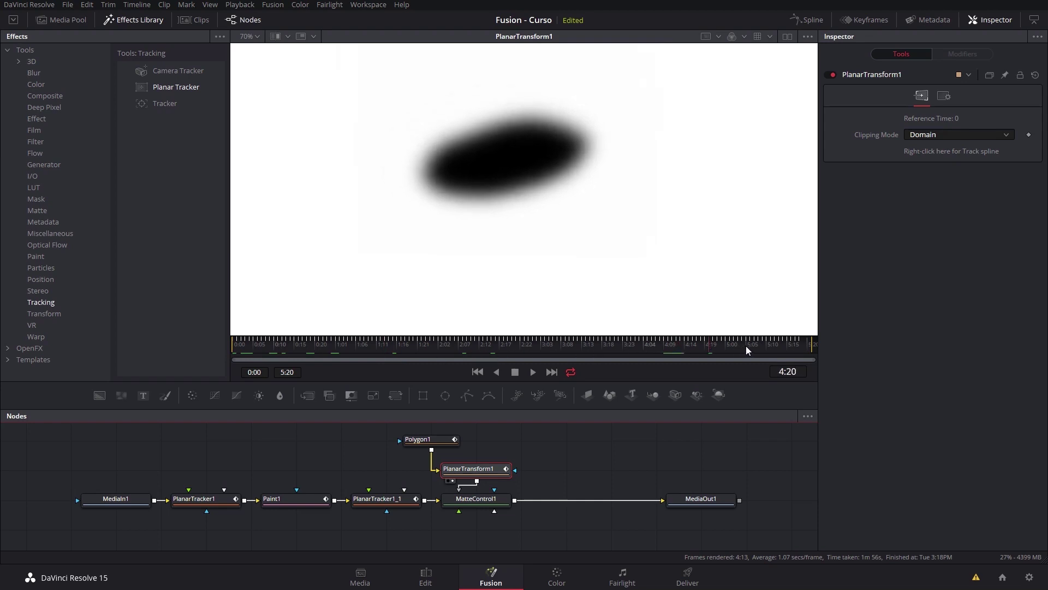
pyautogui.moveTo(741, 348)
pyautogui.mouseDown()
pyautogui.moveTo(804, 344)
pyautogui.moveTo(795, 343)
pyautogui.mouseUp()
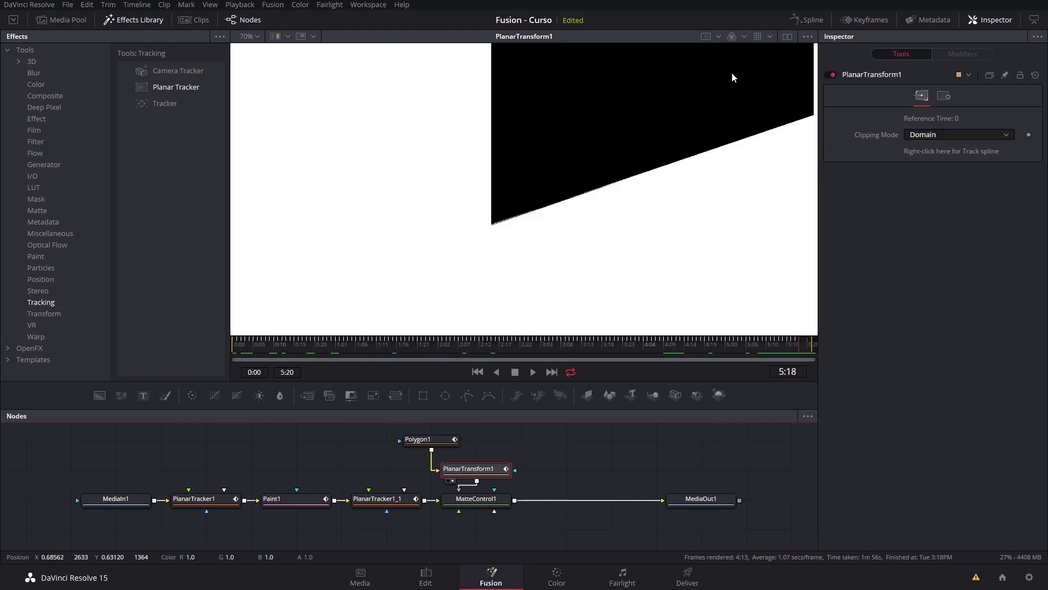
pyautogui.moveTo(799, 346)
pyautogui.mouseDown()
pyautogui.moveTo(811, 348)
pyautogui.moveTo(794, 345)
pyautogui.mouseUp()
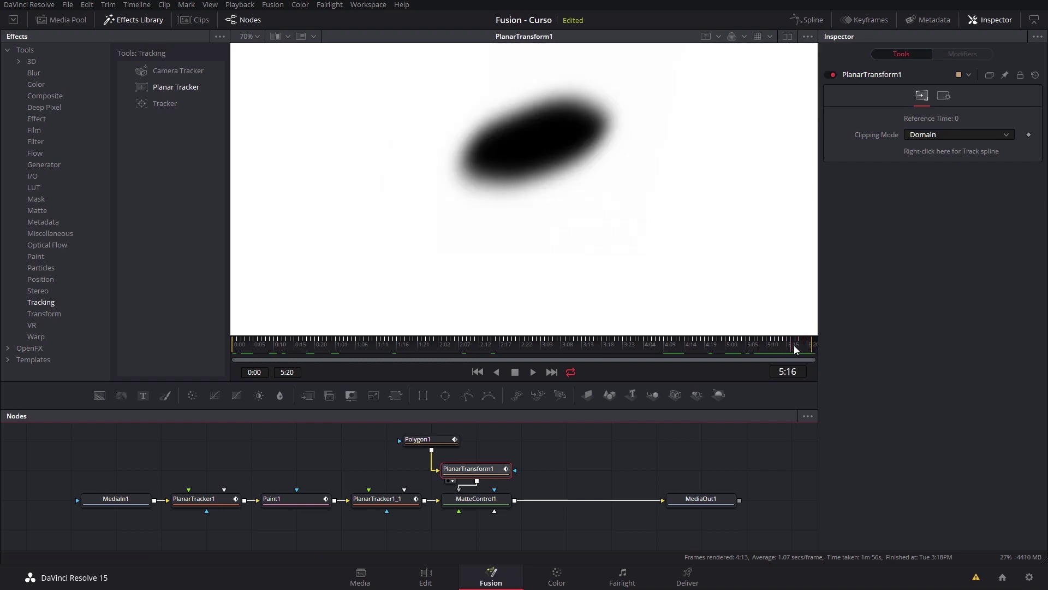
pyautogui.moveTo(794, 345); pyautogui.dragTo(733, 347)
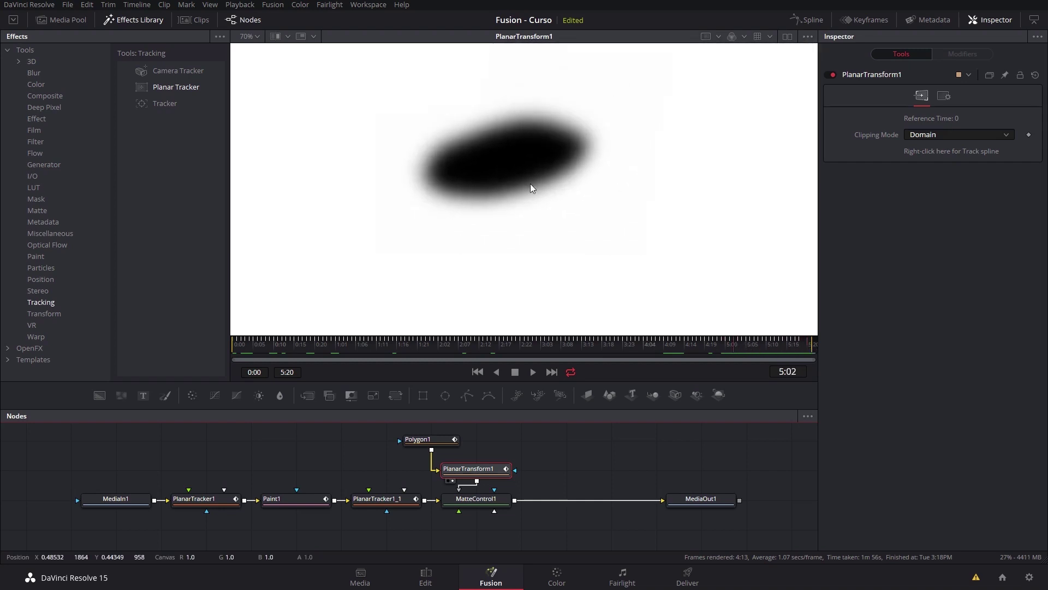
# - Check MatteControl1's output near the clip end, then enlarge the node graph area
pyautogui.click(450, 511)
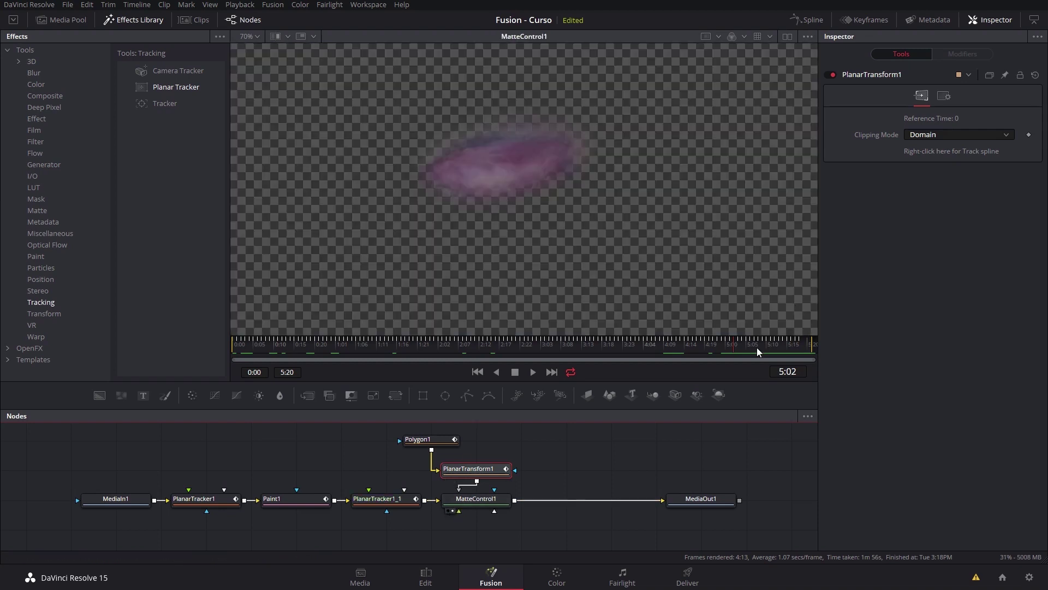
pyautogui.moveTo(798, 346)
pyautogui.mouseDown()
pyautogui.moveTo(671, 350)
pyautogui.moveTo(792, 344)
pyautogui.mouseUp()
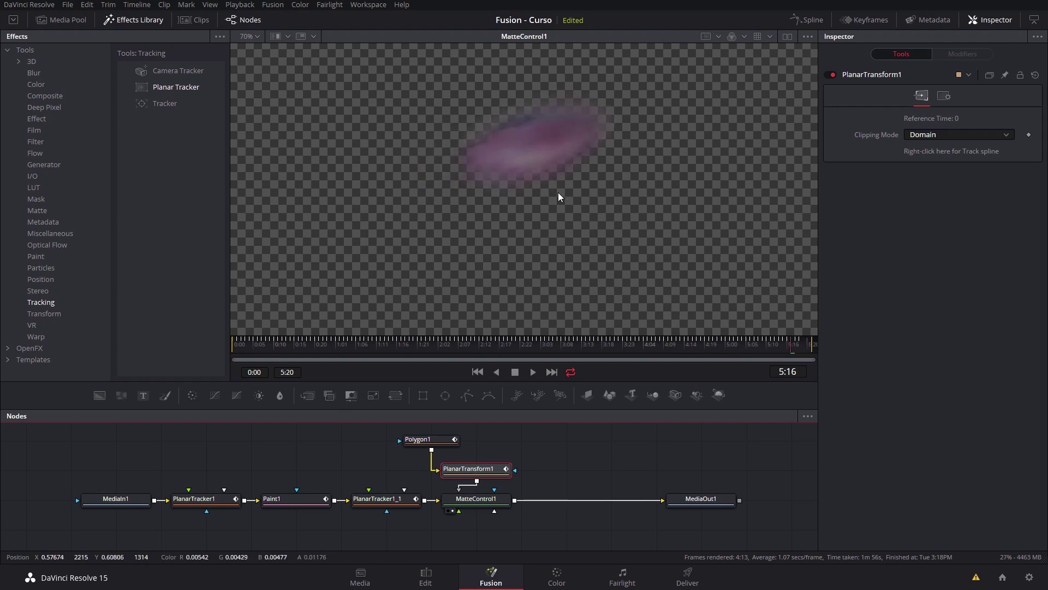
pyautogui.moveTo(791, 343); pyautogui.dragTo(802, 347)
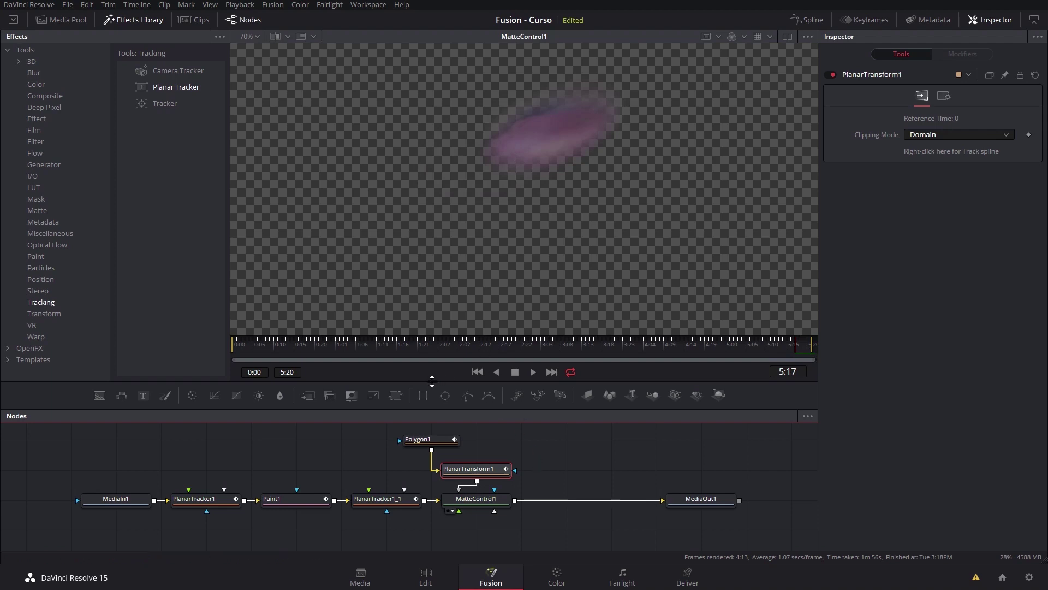
pyautogui.moveTo(432, 381); pyautogui.dragTo(431, 304)
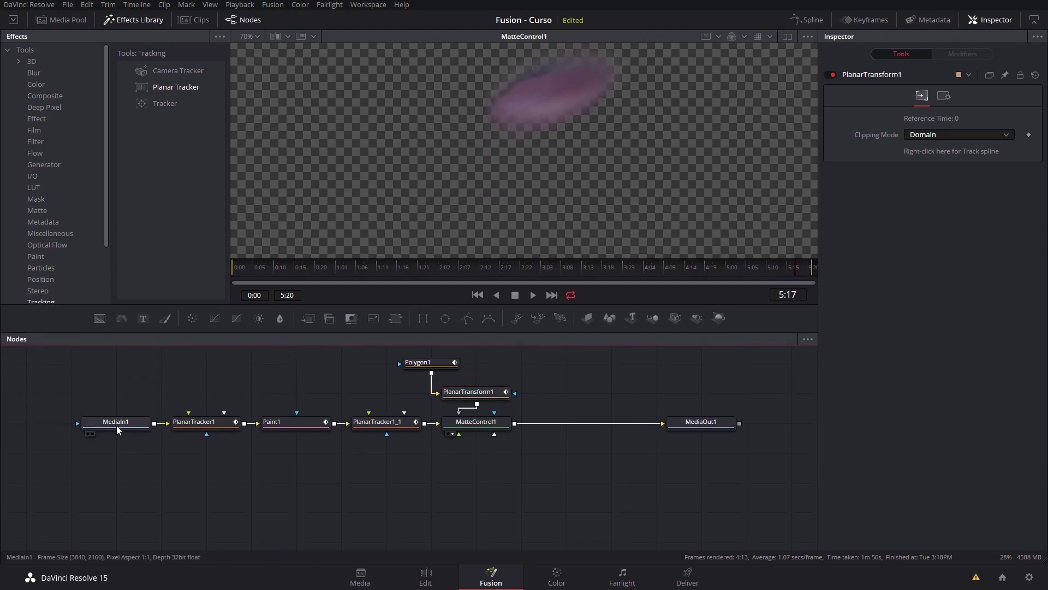
# - Duplicate the MediaIn1 clip node as MediaIn1_1
pyautogui.click(116, 425)
pyautogui.click(489, 501)
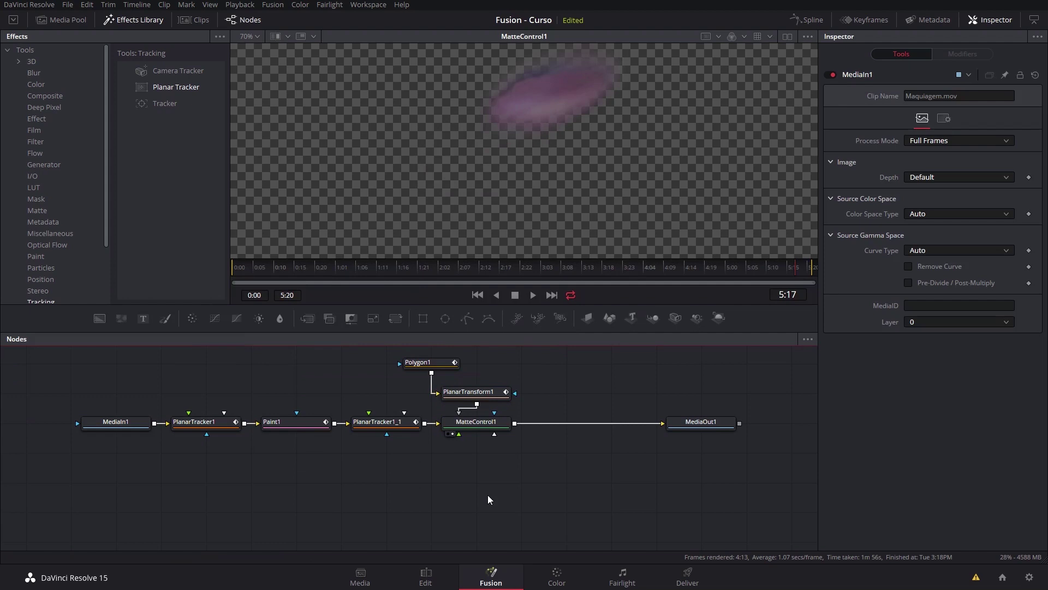
pyautogui.hotkey('ctrl', 'v')
# - Add Merge1 with MediaIn1_1 as background and MatteControl1 as foreground, then view MediaOut1
pyautogui.moveTo(307, 318)
pyautogui.mouseDown()
pyautogui.moveTo(583, 483)
pyautogui.moveTo(568, 468)
pyautogui.moveTo(512, 483)
pyautogui.moveTo(566, 453)
pyautogui.mouseUp()
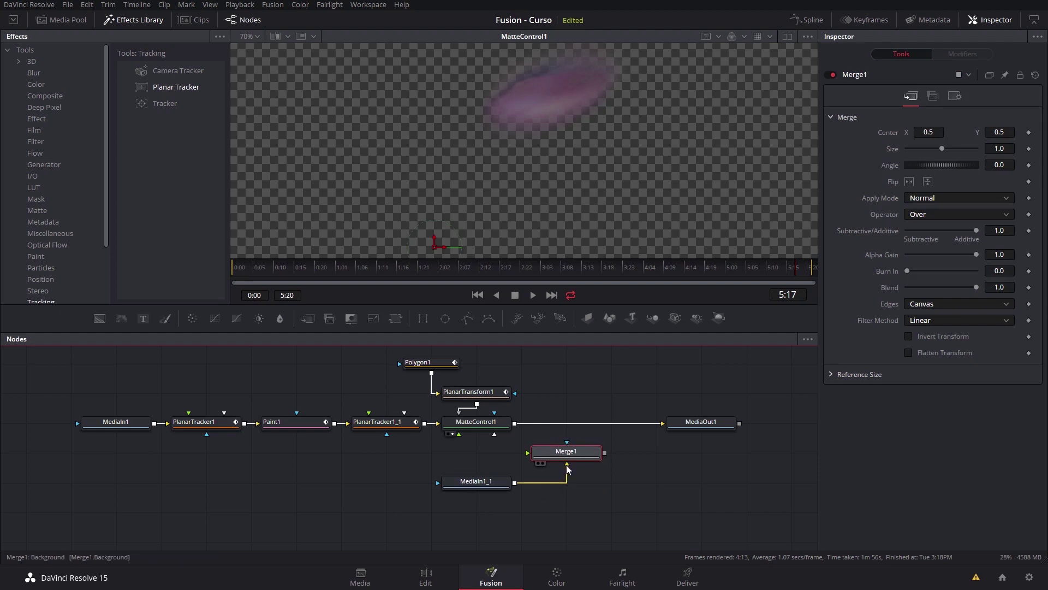
pyautogui.moveTo(647, 424); pyautogui.dragTo(615, 418)
pyautogui.moveTo(514, 424)
pyautogui.mouseDown()
pyautogui.moveTo(589, 456)
pyautogui.moveTo(689, 425)
pyautogui.moveTo(691, 451)
pyautogui.mouseUp()
pyautogui.click(671, 461)
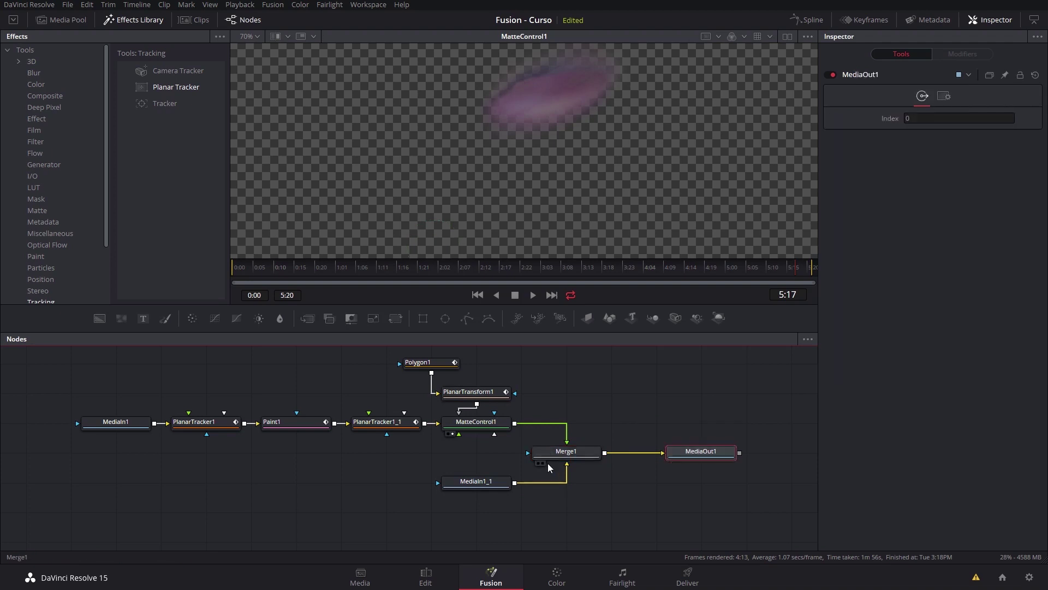
pyautogui.click(677, 463)
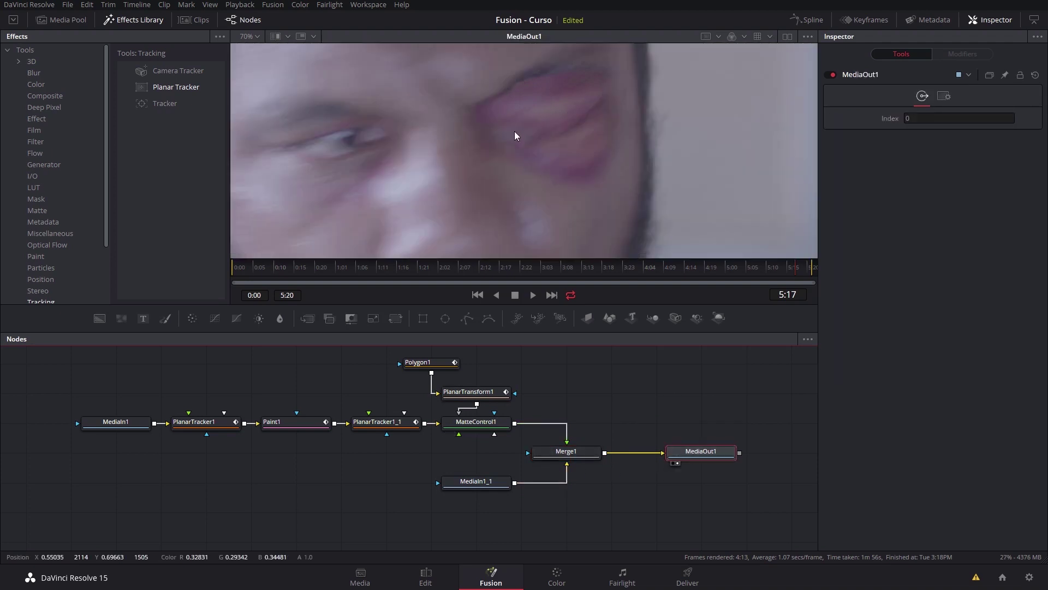
# - At about 4:05 in an enlarged viewer, compare MediaIn1_1 with the MediaOut1 composite, then return near the start
pyautogui.click(647, 272)
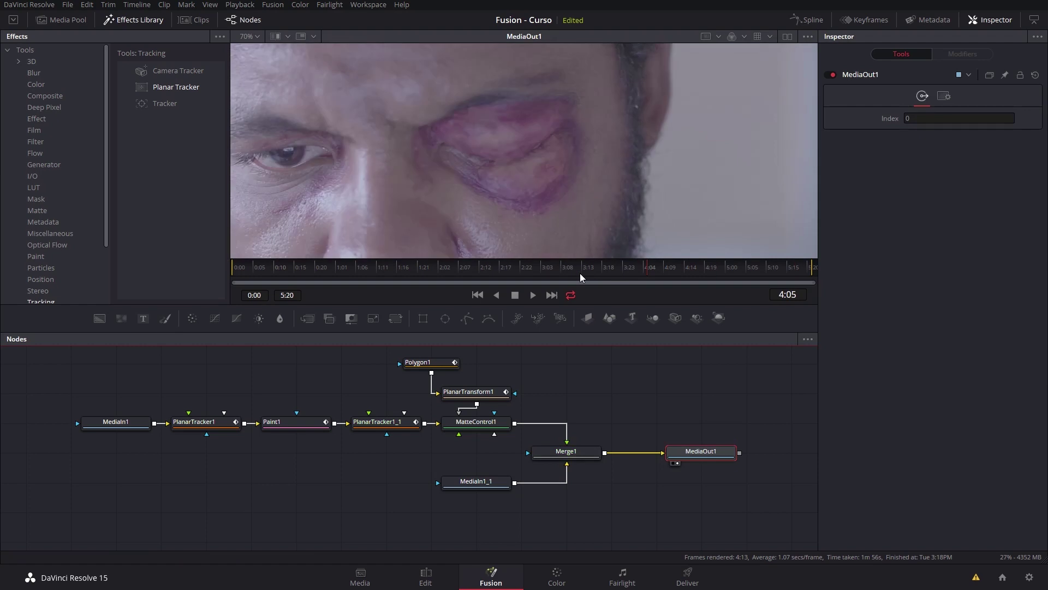
pyautogui.moveTo(446, 332)
pyautogui.mouseDown()
pyautogui.moveTo(437, 383)
pyautogui.moveTo(363, 319)
pyautogui.mouseUp()
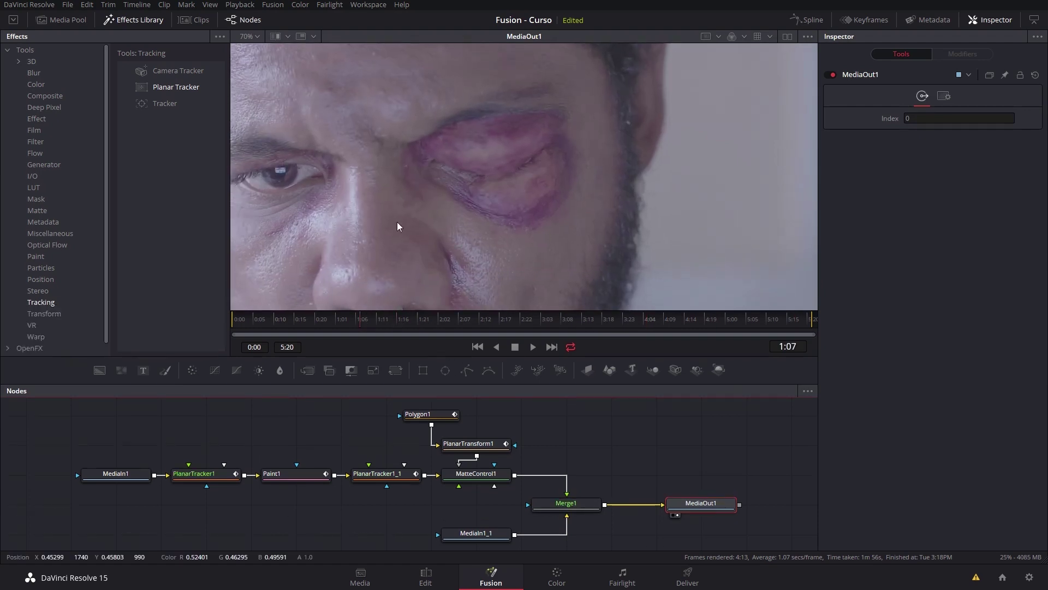
pyautogui.moveTo(470, 544)
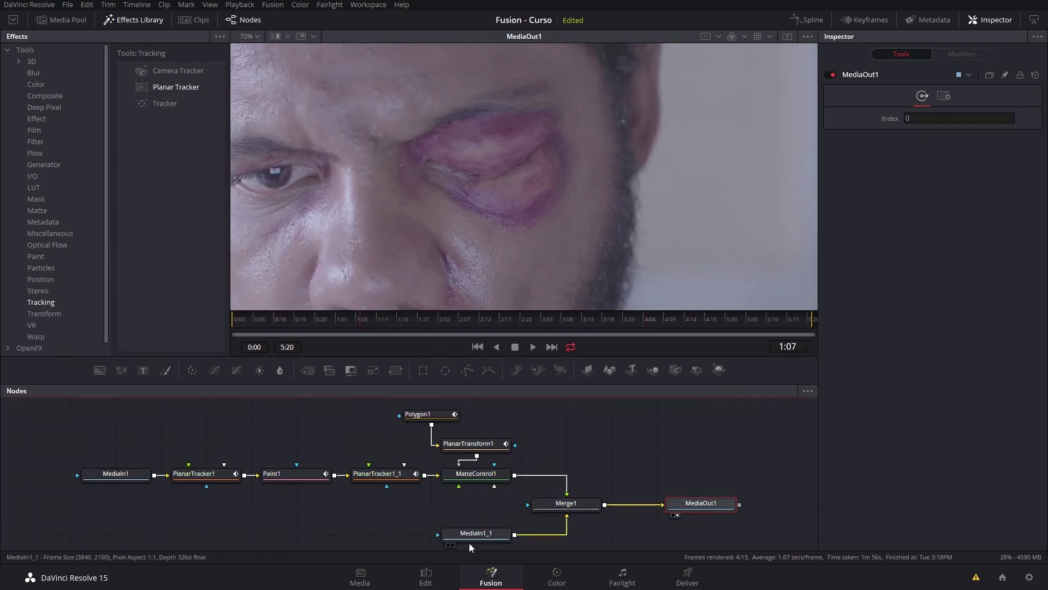
pyautogui.click(452, 545)
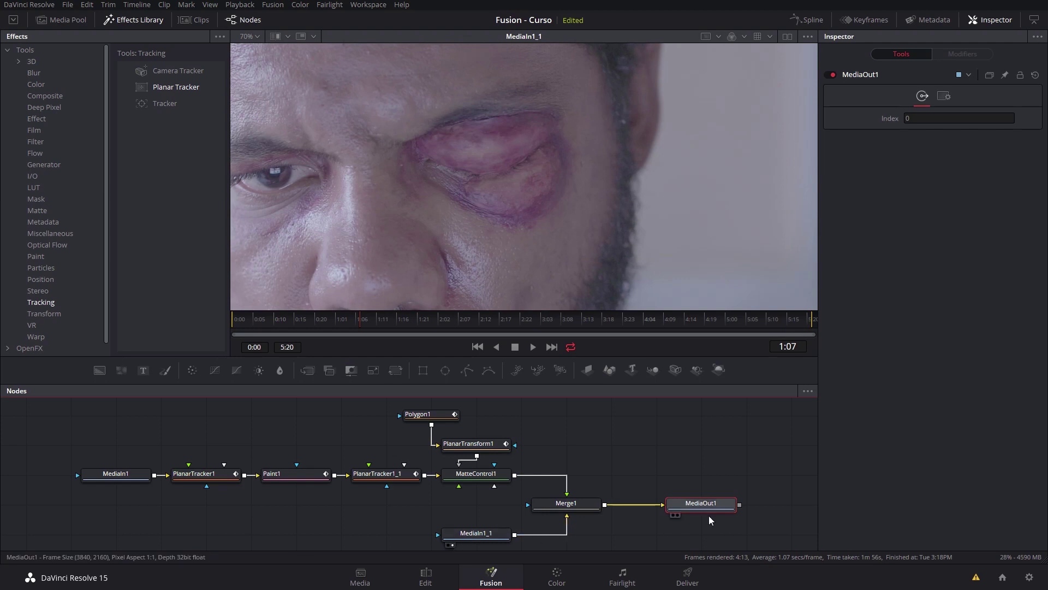
pyautogui.click(677, 515)
pyautogui.moveTo(327, 323); pyautogui.dragTo(235, 326)
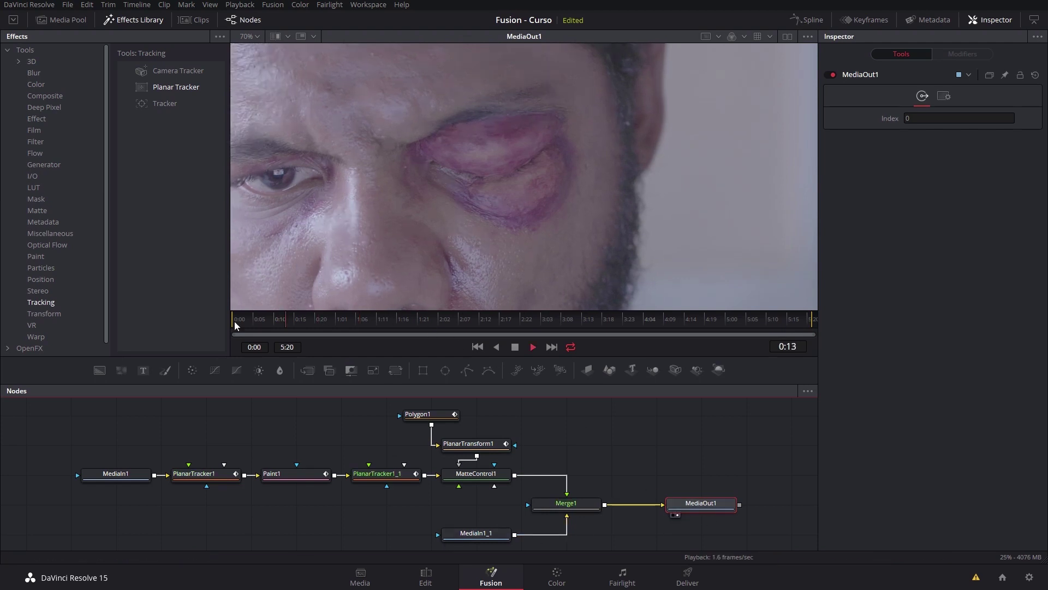